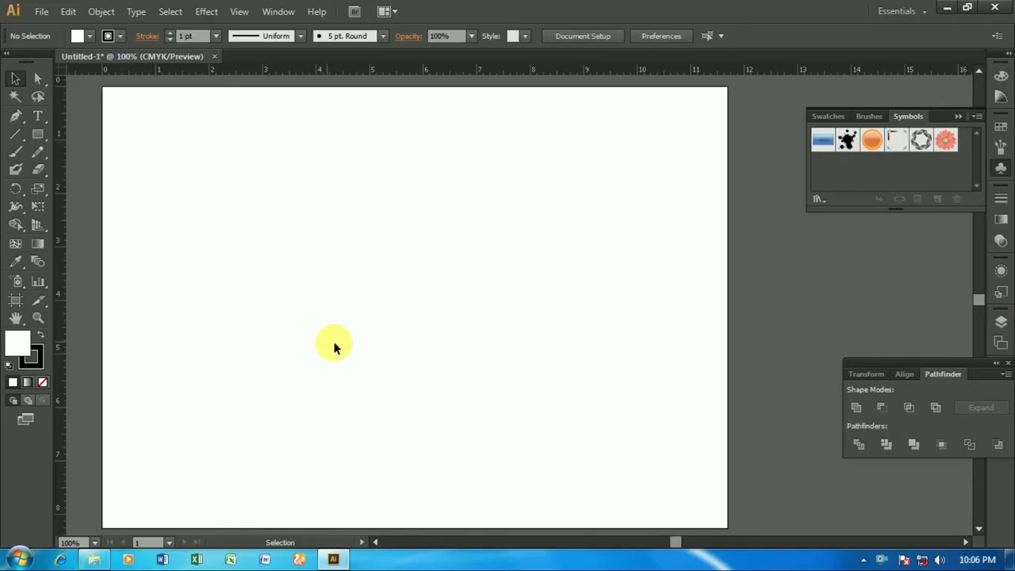
- Draw a wide rectangle in the upper left of the artboard
click(37, 134)
drag(237, 169, 446, 219)
click(15, 78)
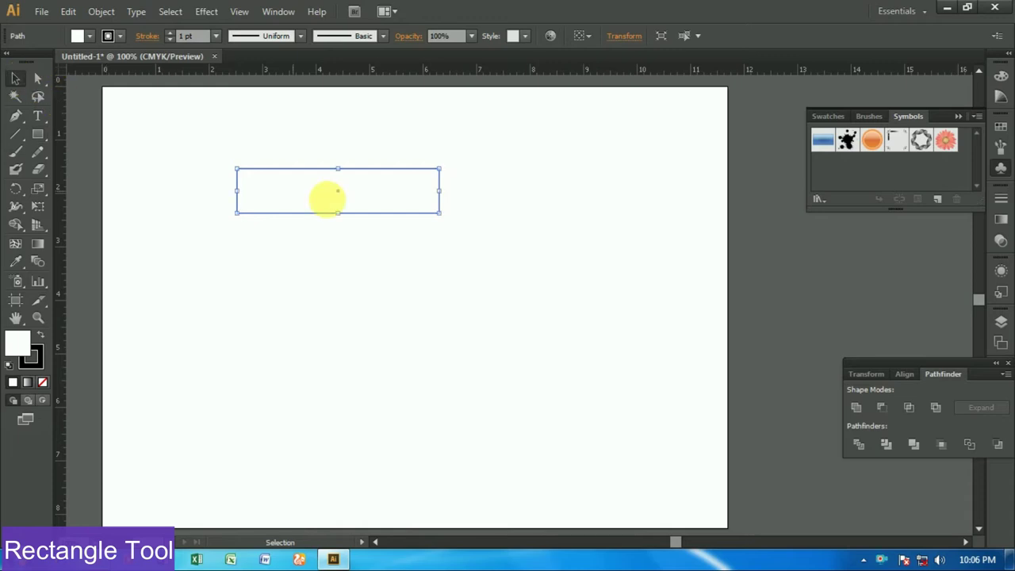
click(305, 234)
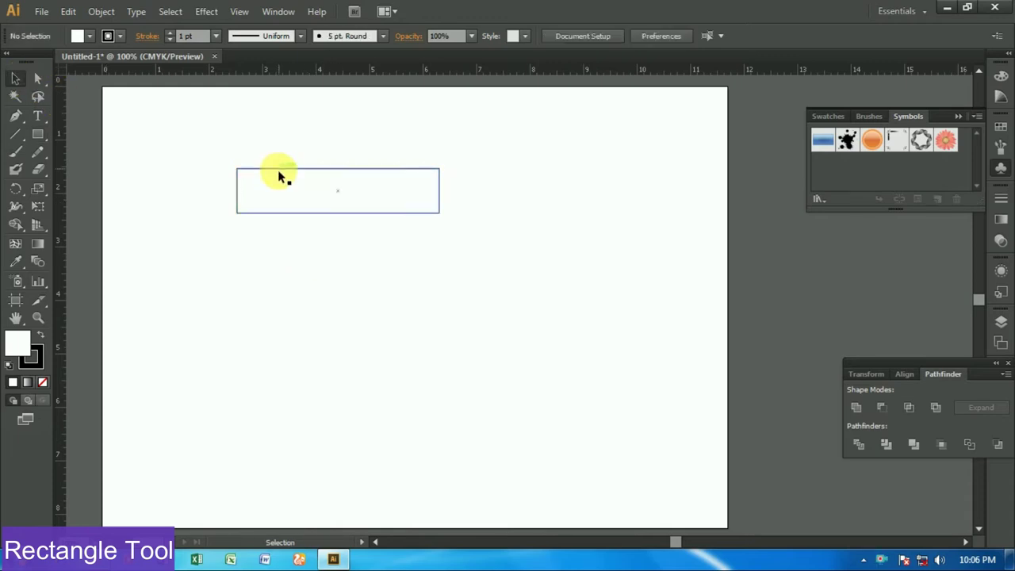
- Duplicate the rectangle twice downward with equal spacing, using Alt-drag and Ctrl+D
drag(297, 202, 300, 293)
key(ctrl+d)
scroll(298, 248, down, 1)
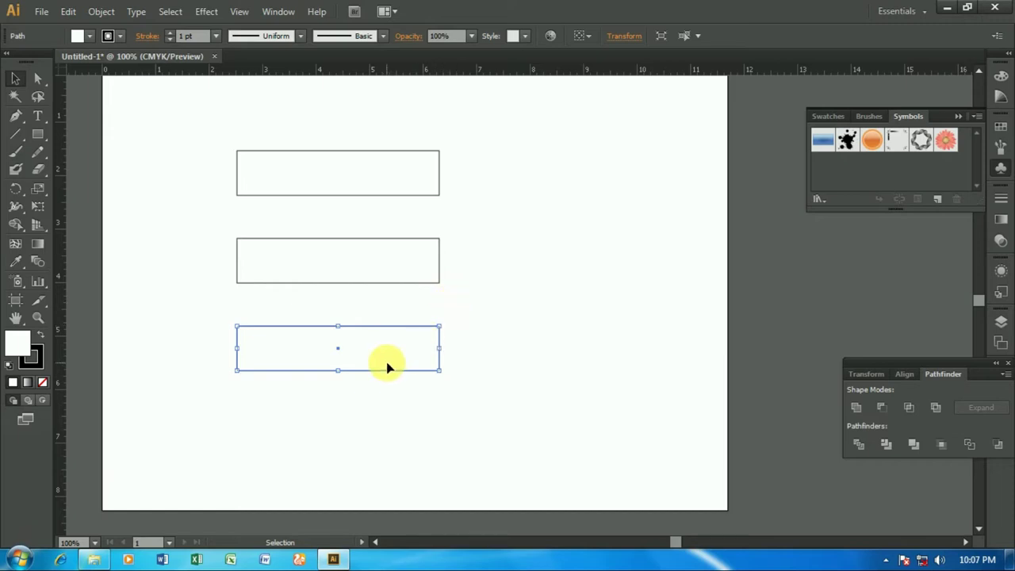
right_click(270, 169)
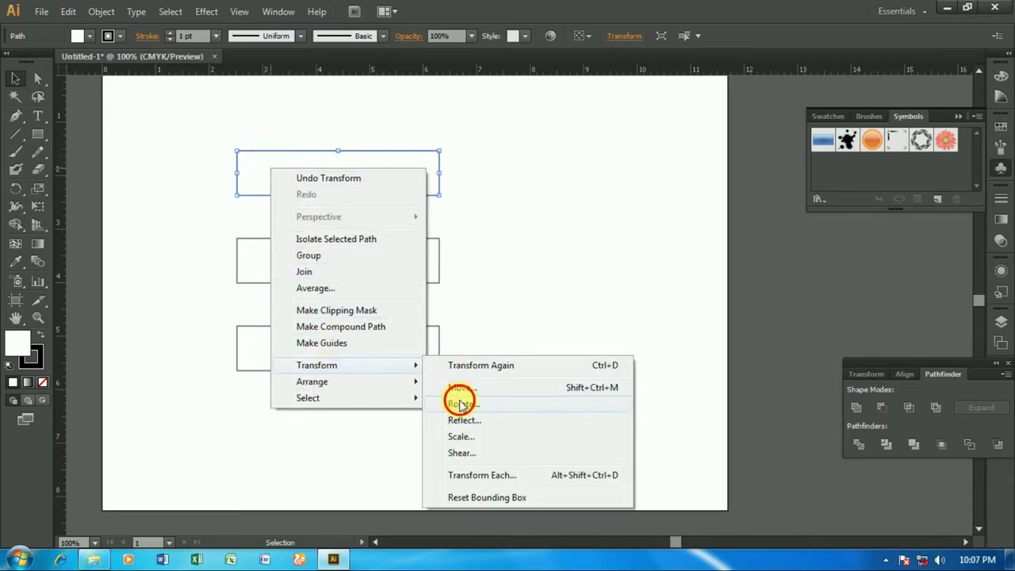
- Make a 90° rotated copy of the top rectangle, resized as a bar left of the lower rectangles
mouse_move(317, 364)
click(462, 403)
text(90)
click(533, 271)
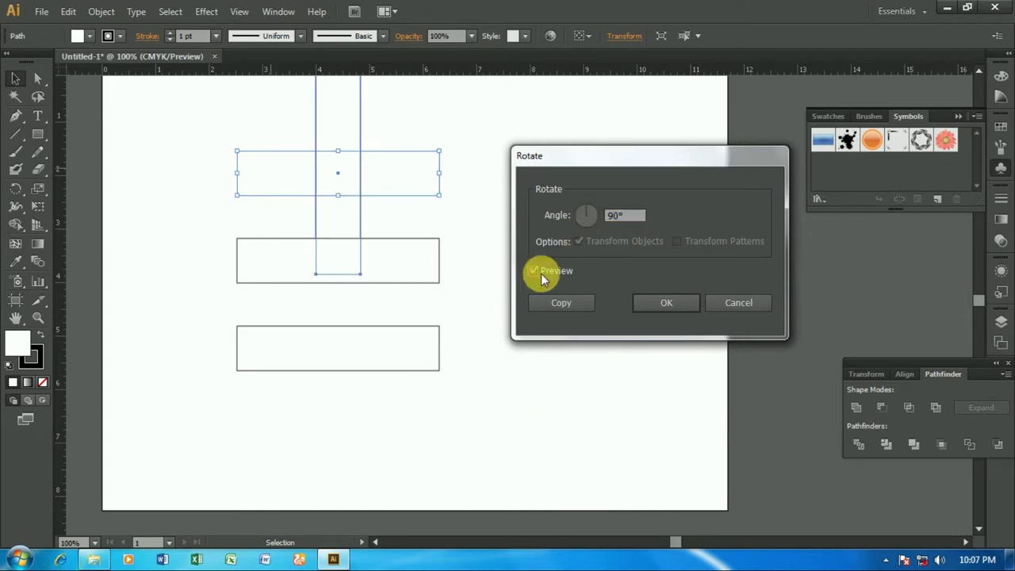
click(560, 302)
mouse_move(345, 230)
mouse_down()
mouse_move(262, 333)
mouse_move(262, 399)
mouse_up()
drag(258, 439, 265, 371)
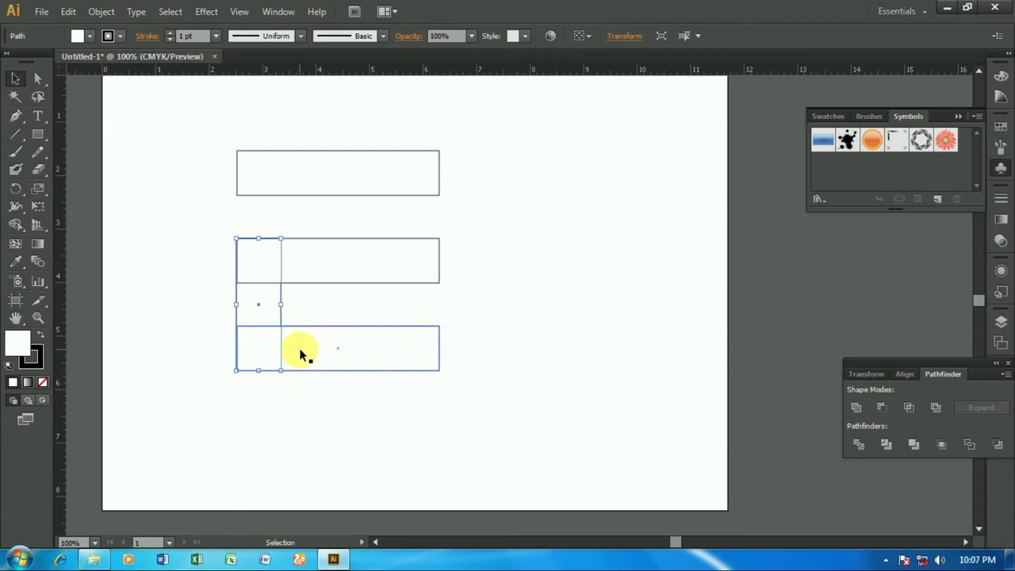
- Align the vertical bar's left edge with the lower rectangles' ends
key(ctrl+plus)
key(h)
drag(211, 444, 317, 458)
click(16, 79)
drag(214, 328, 208, 328)
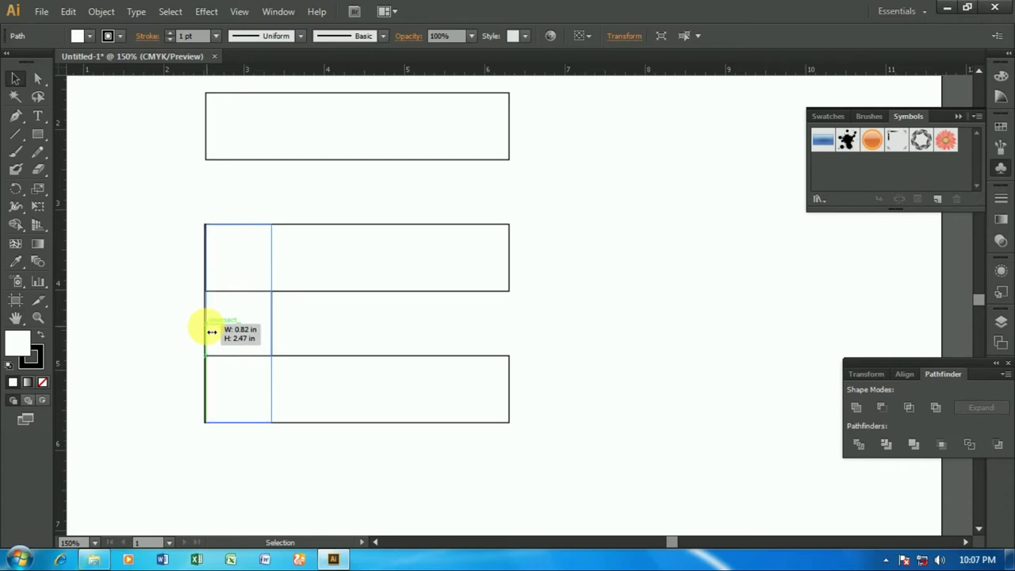
click(320, 333)
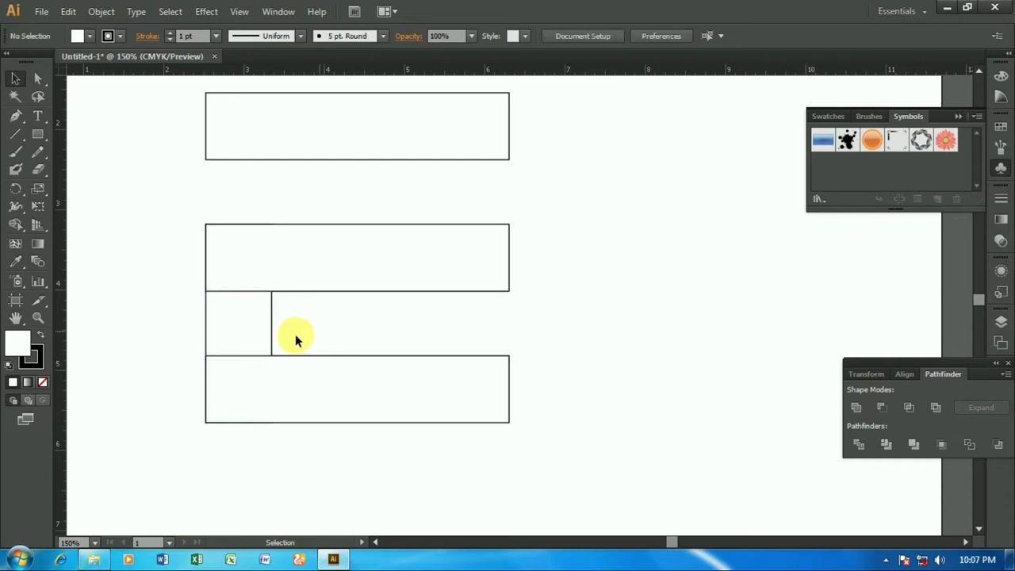
click(256, 325)
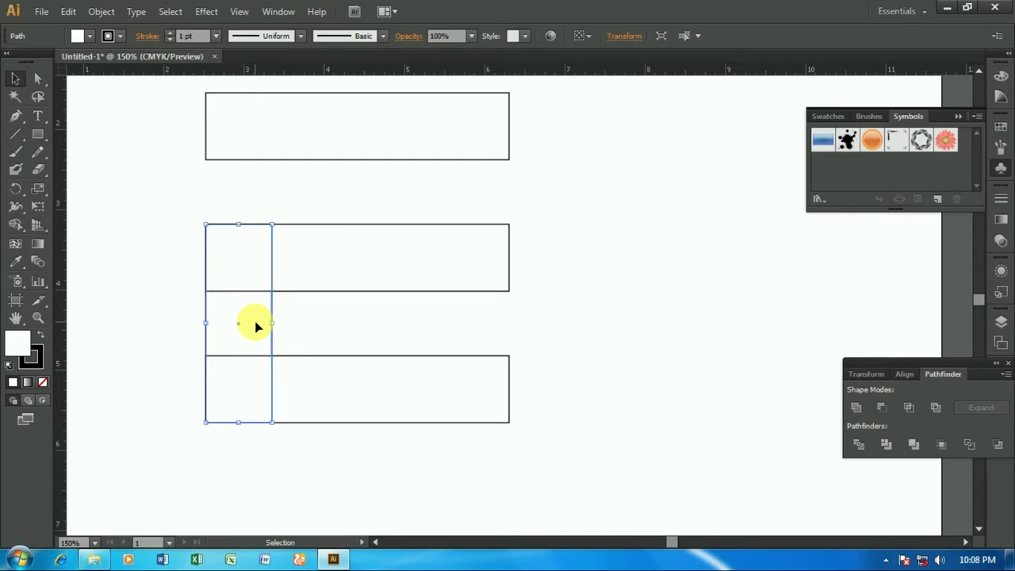
- Set the bottom wide rectangle's fill to None, after briefly deleting and restoring it
right_click(256, 325)
click(355, 381)
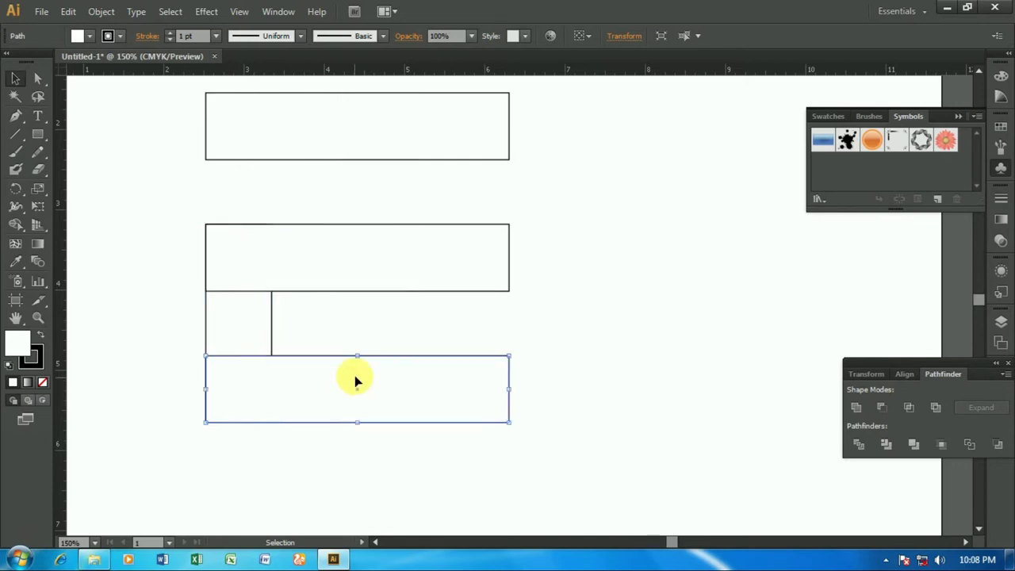
key(Delete)
scroll(355, 373, up, 1)
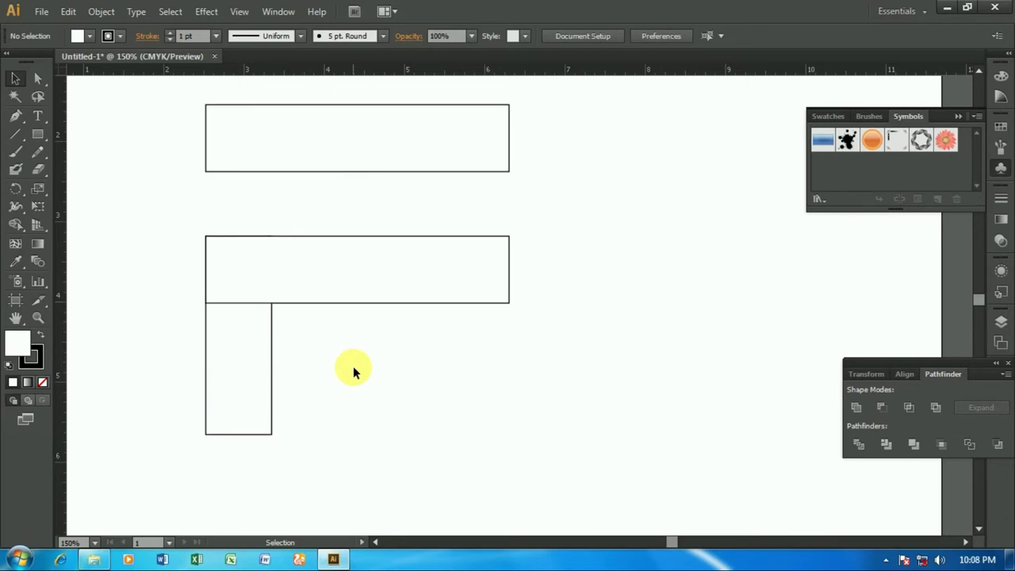
scroll(362, 385, up, 1)
click(267, 301)
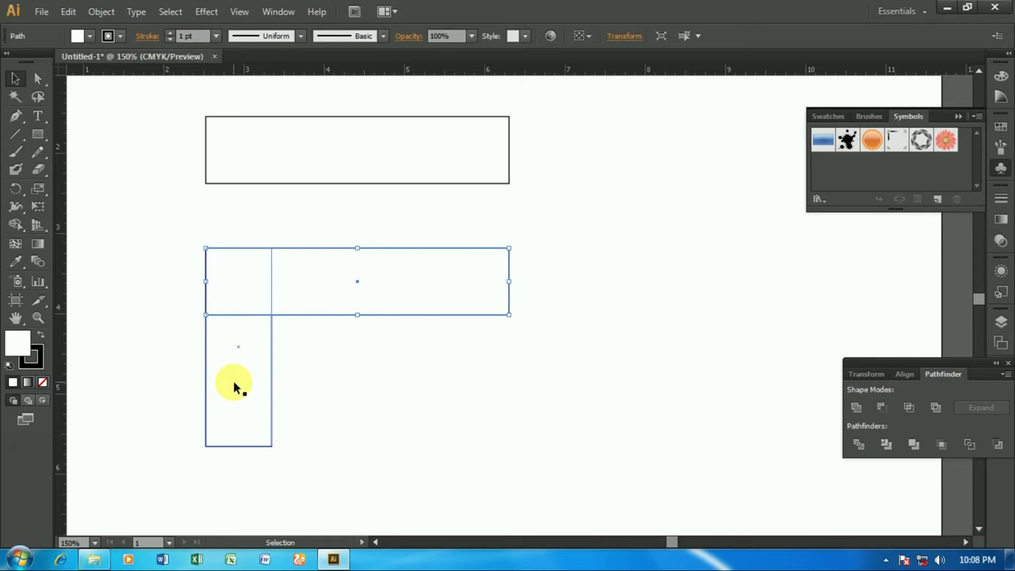
key(ctrl+z)
click(643, 418)
click(335, 402)
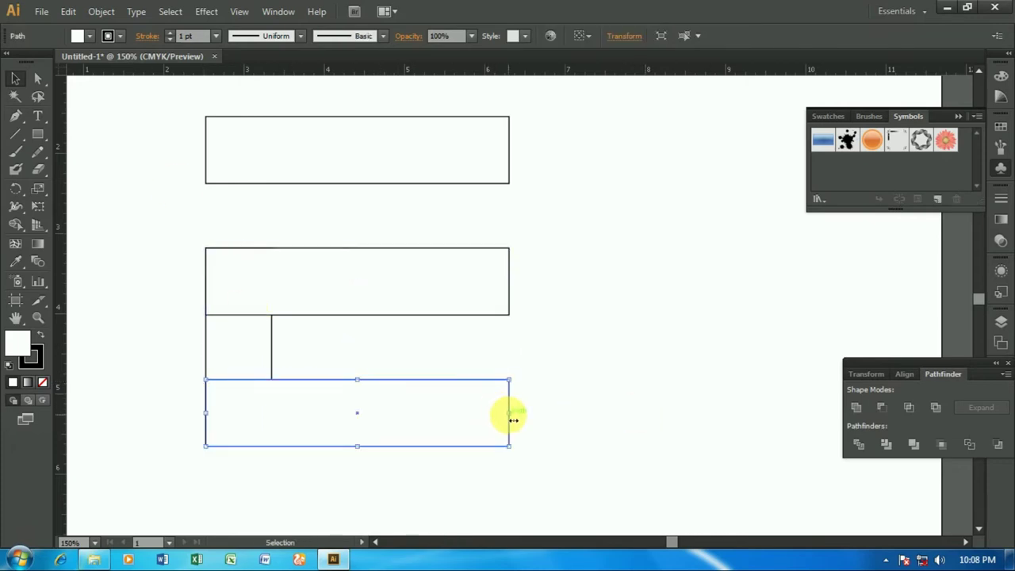
click(92, 37)
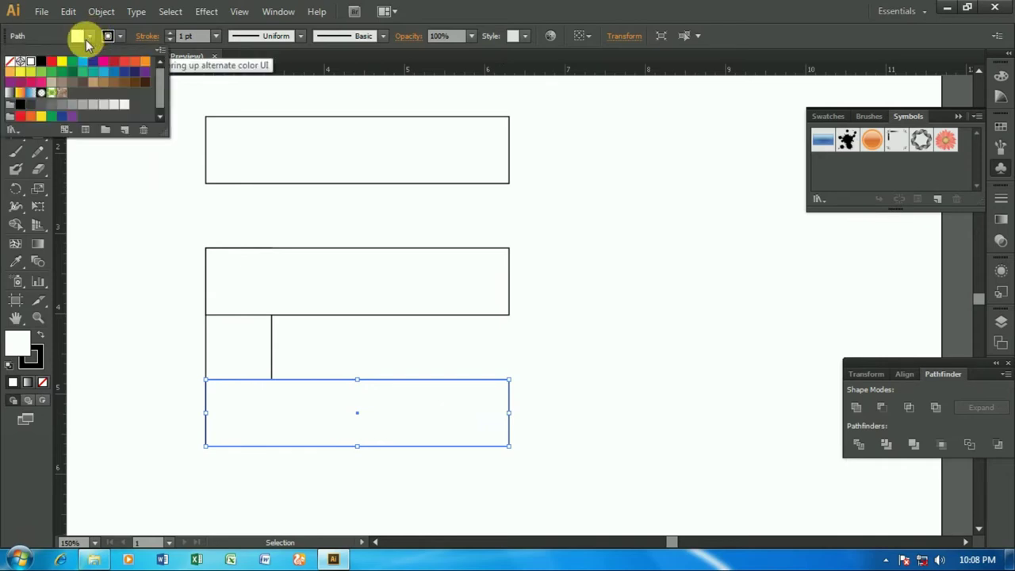
click(11, 61)
- Bring the vertical bar forward in front of the wide bars
right_click(237, 360)
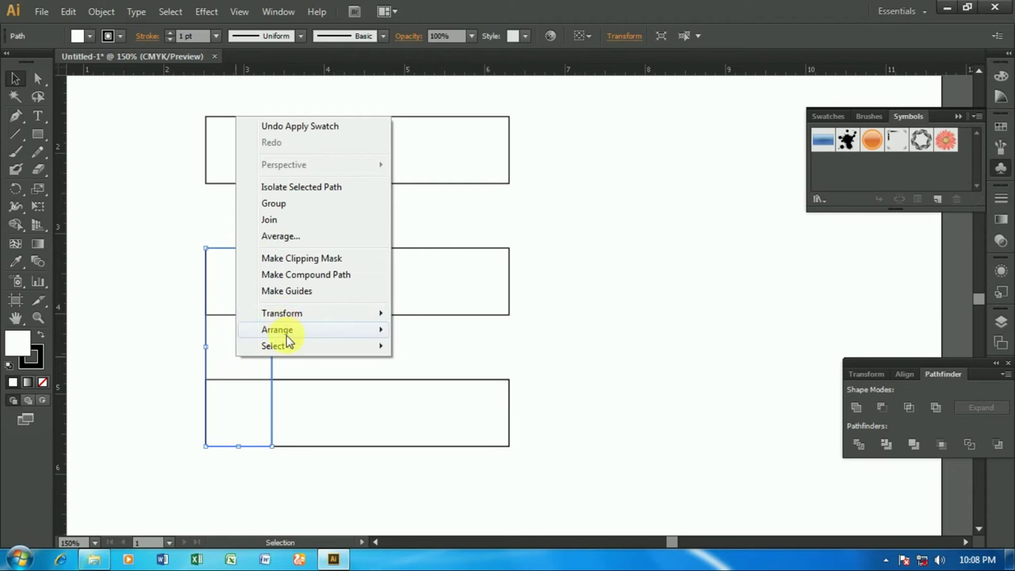
mouse_move(278, 329)
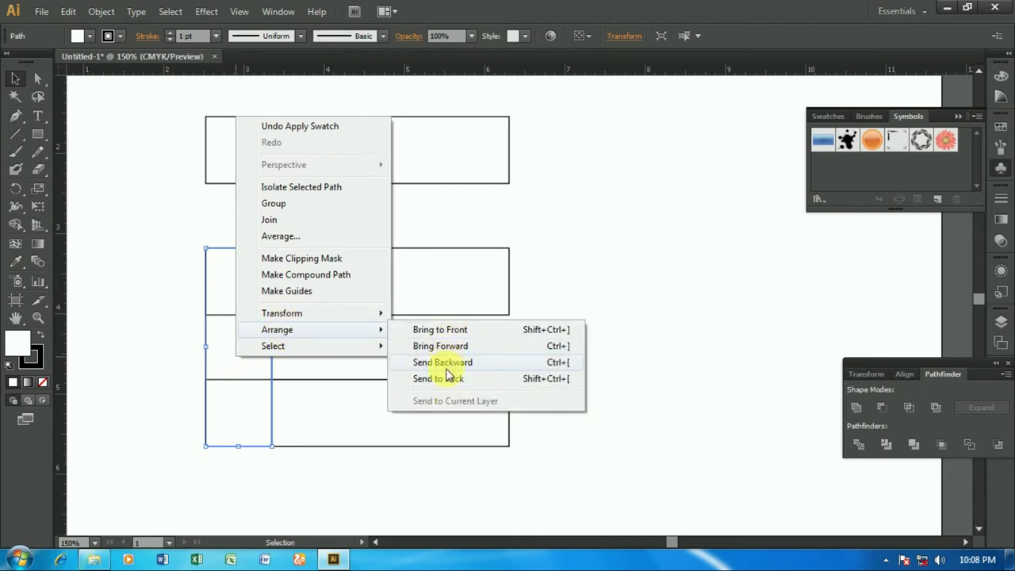
click(451, 331)
click(573, 331)
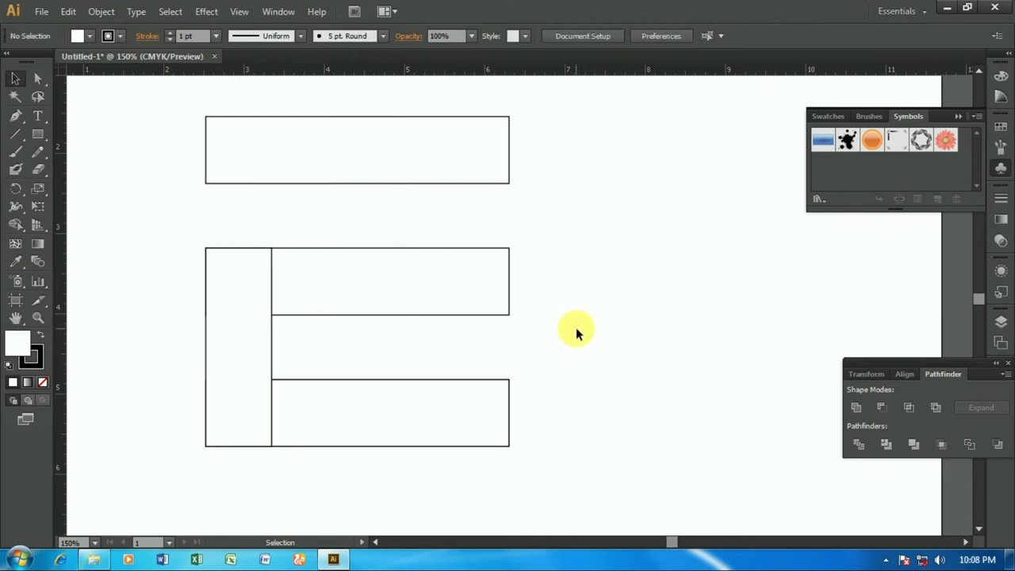
scroll(573, 325, up, 1)
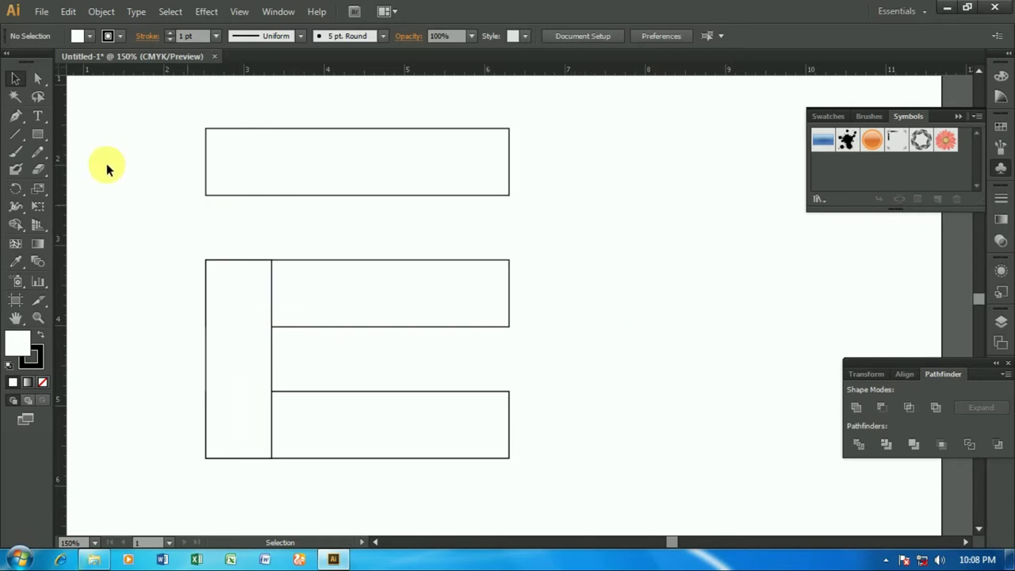
click(15, 132)
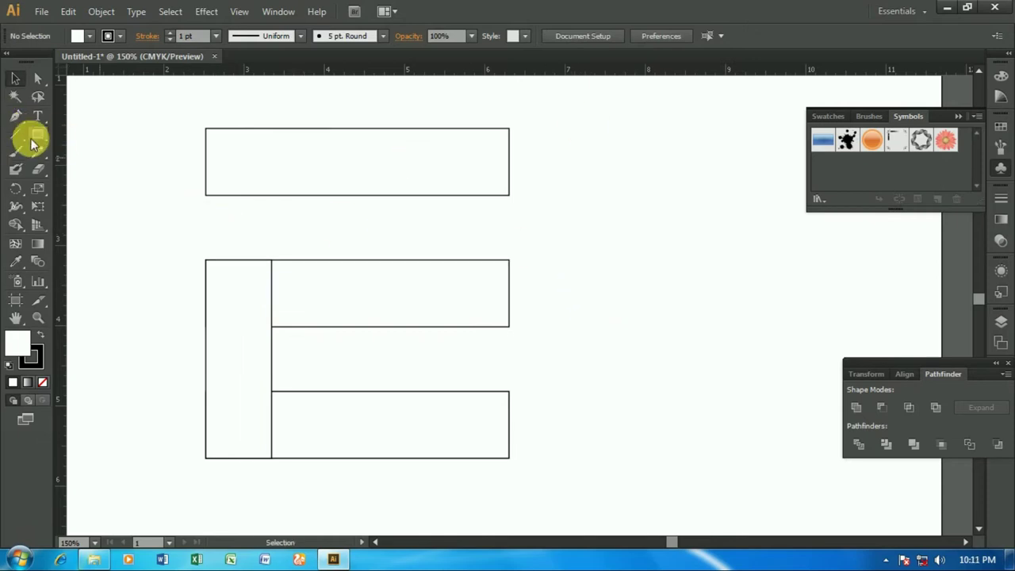
- Draw a diagonal line from the top bar's top-right corner to the stem's bottom-left corner
drag(509, 129, 206, 459)
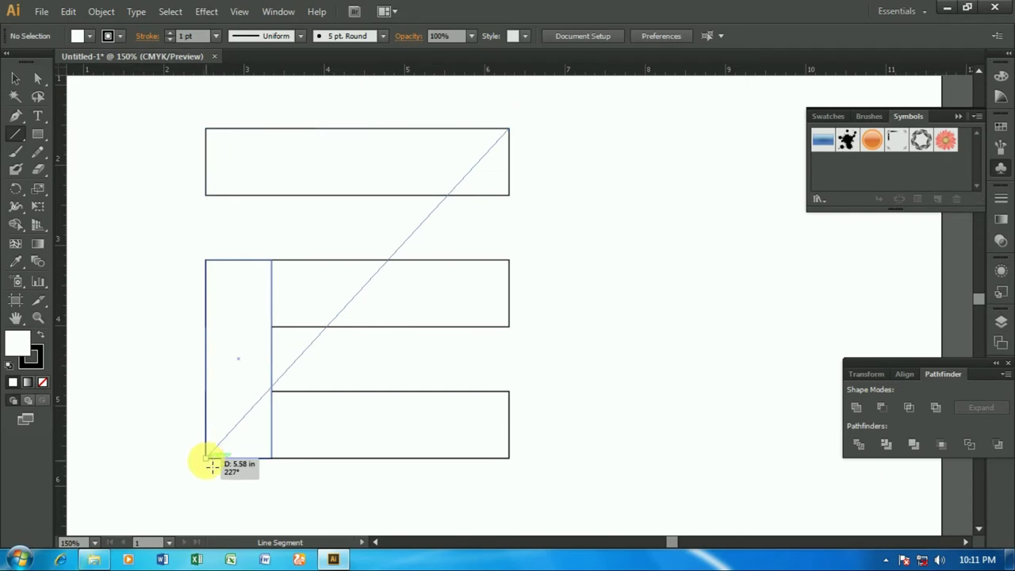
drag(211, 466, 206, 458)
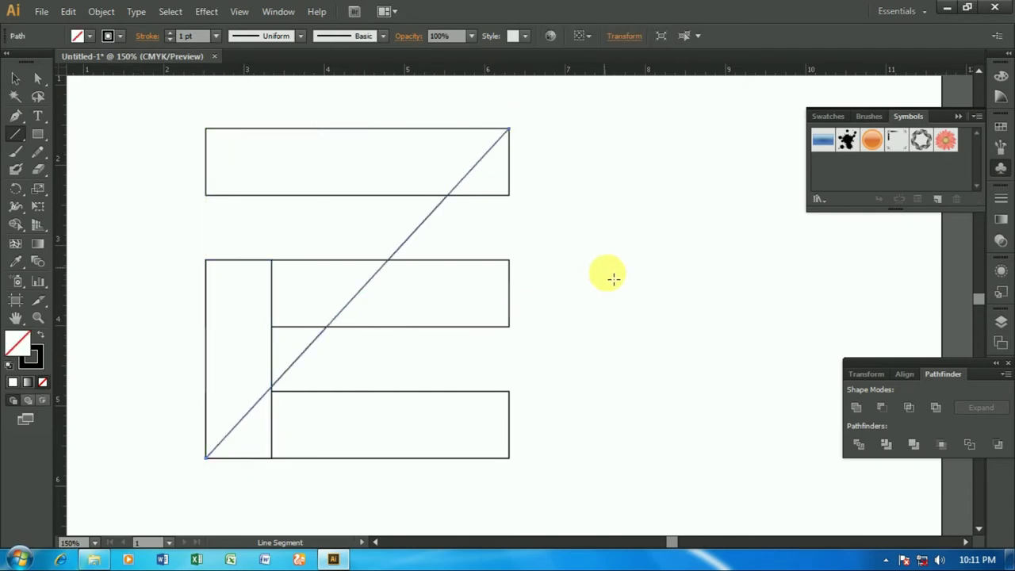
scroll(615, 281, up, 1)
click(15, 79)
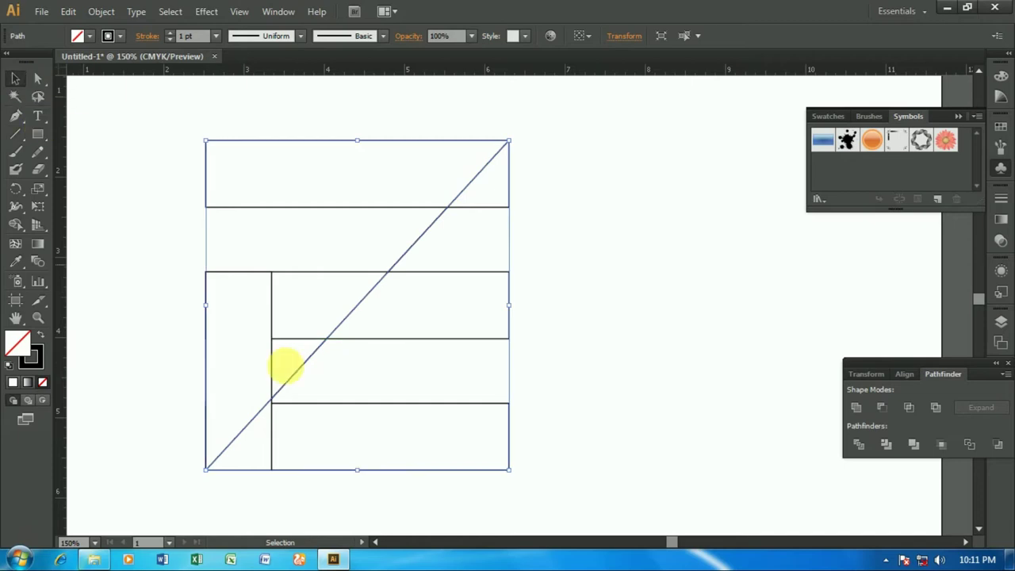
click(632, 415)
- Delete the bottom wide rectangle
click(472, 404)
key(Delete)
scroll(482, 399, down, 3)
scroll(468, 389, up, 2)
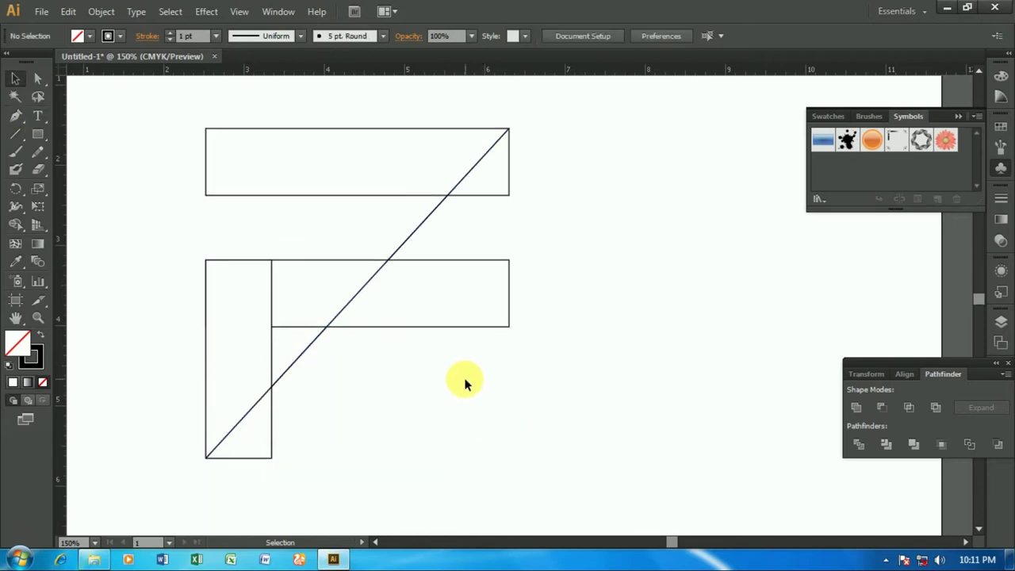
scroll(465, 384, up, 1)
- Divide the bars along the diagonal with Pathfinder and ungroup the pieces
drag(120, 99, 568, 475)
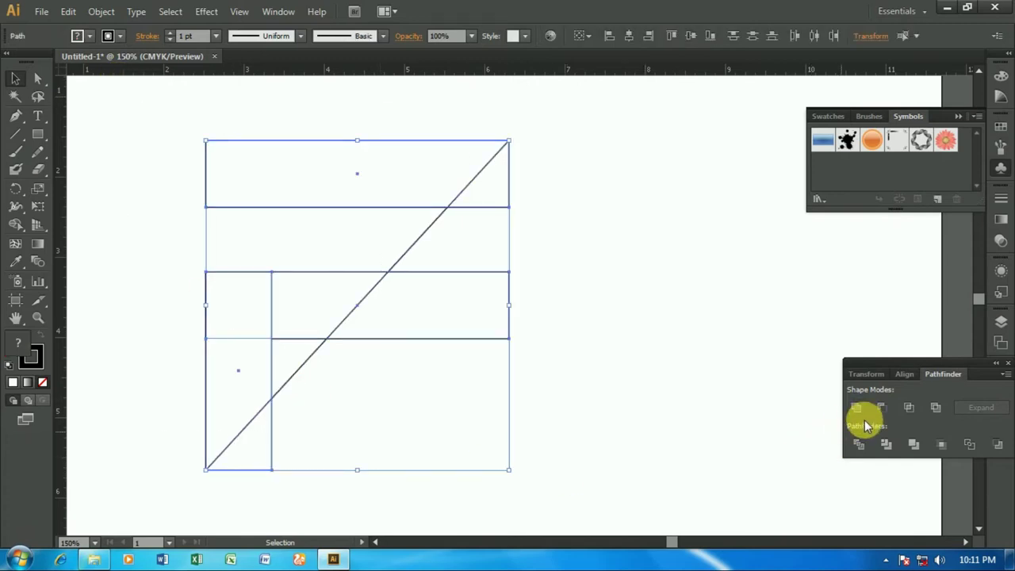
click(859, 444)
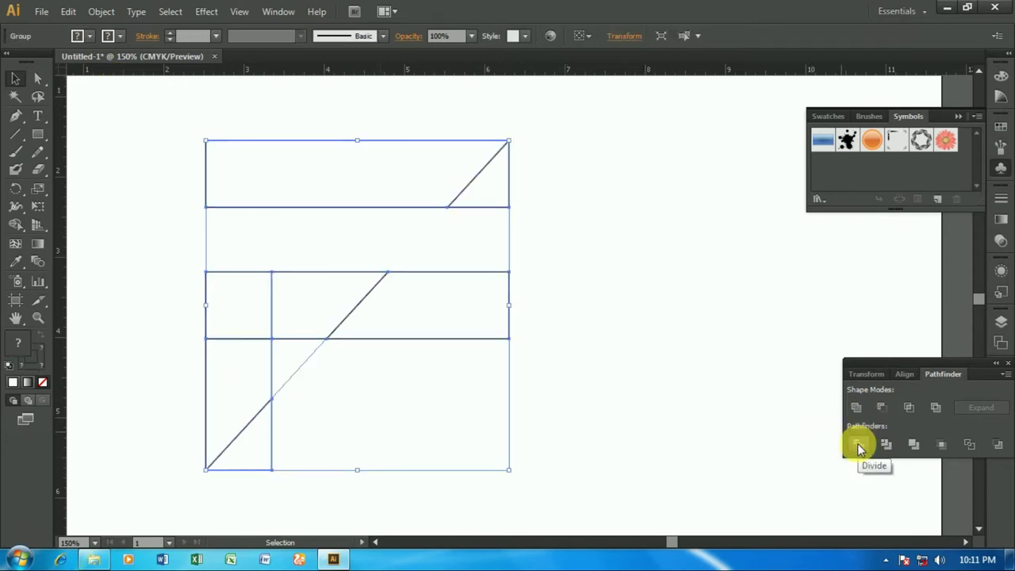
right_click(462, 446)
click(464, 346)
click(573, 356)
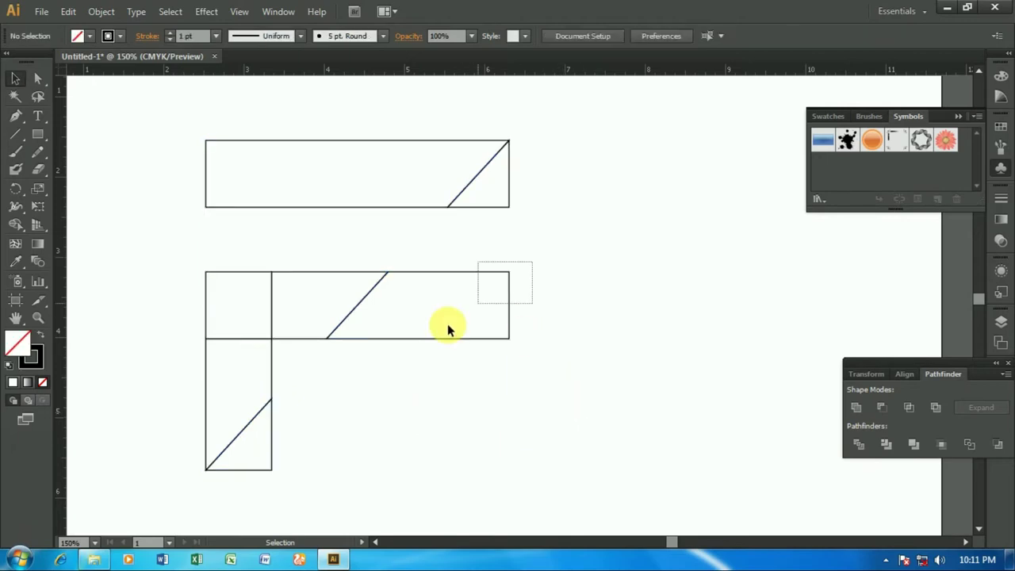
- Delete the middle-bar piece and top-bar triangle right of the diagonal, slanting both bars
drag(533, 260, 439, 333)
key(Delete)
click(505, 195)
key(Delete)
key(Delete)
- Unite the stem and middle arm pieces into one angled outline, then zoom out
scroll(252, 449, down, 1)
drag(181, 250, 317, 391)
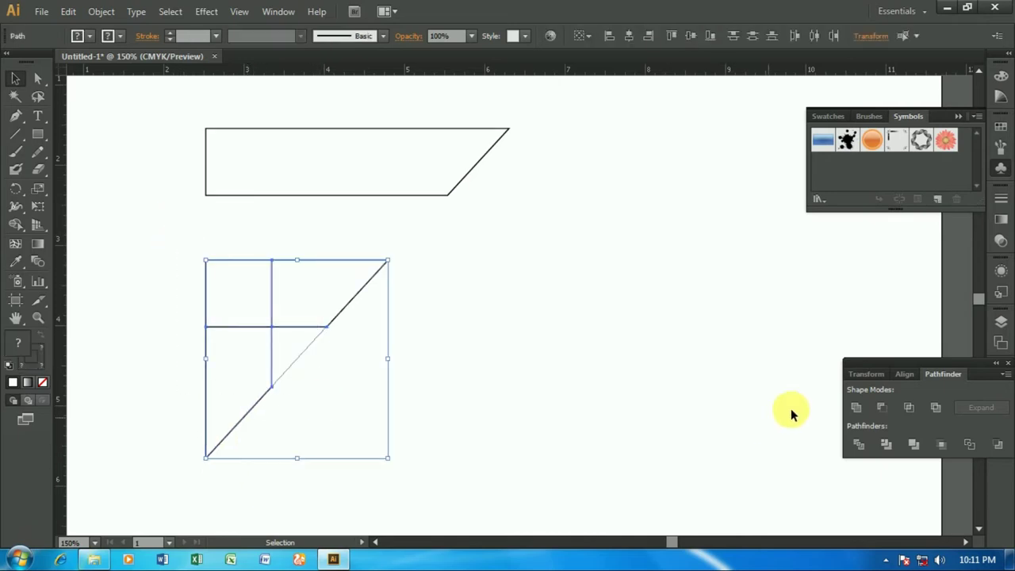
click(857, 406)
key(ctrl+z)
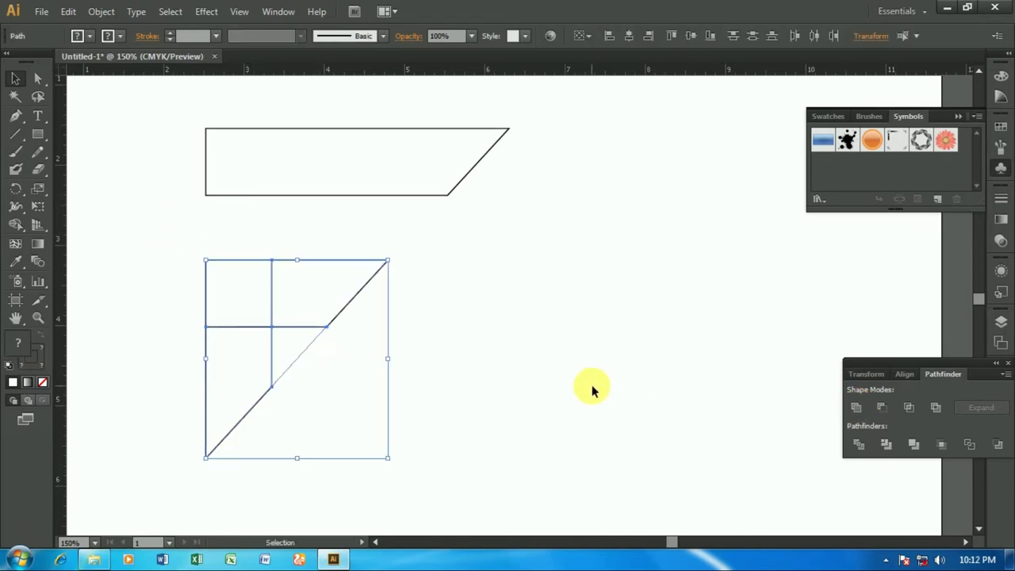
click(461, 394)
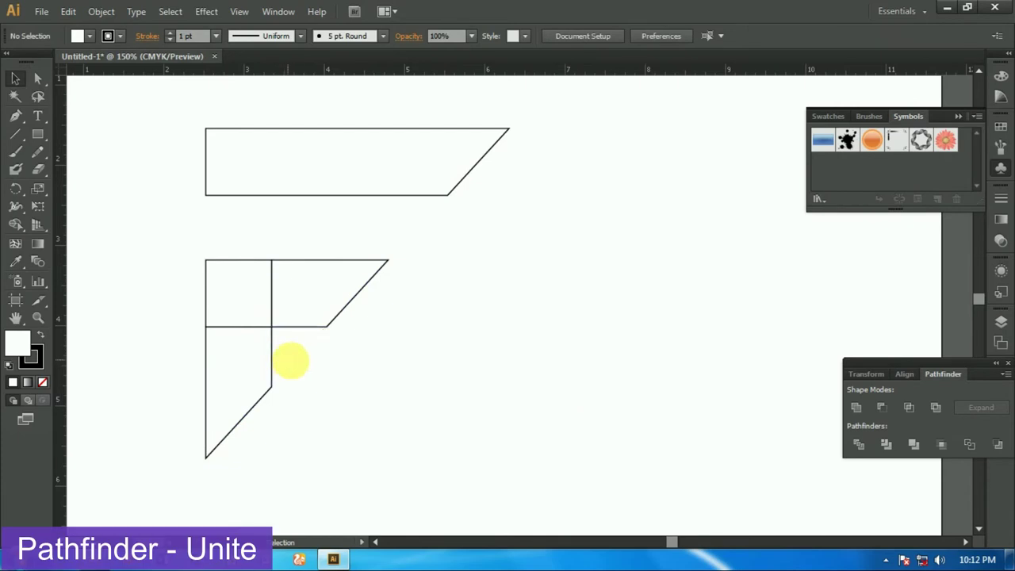
click(293, 365)
drag(177, 227, 336, 403)
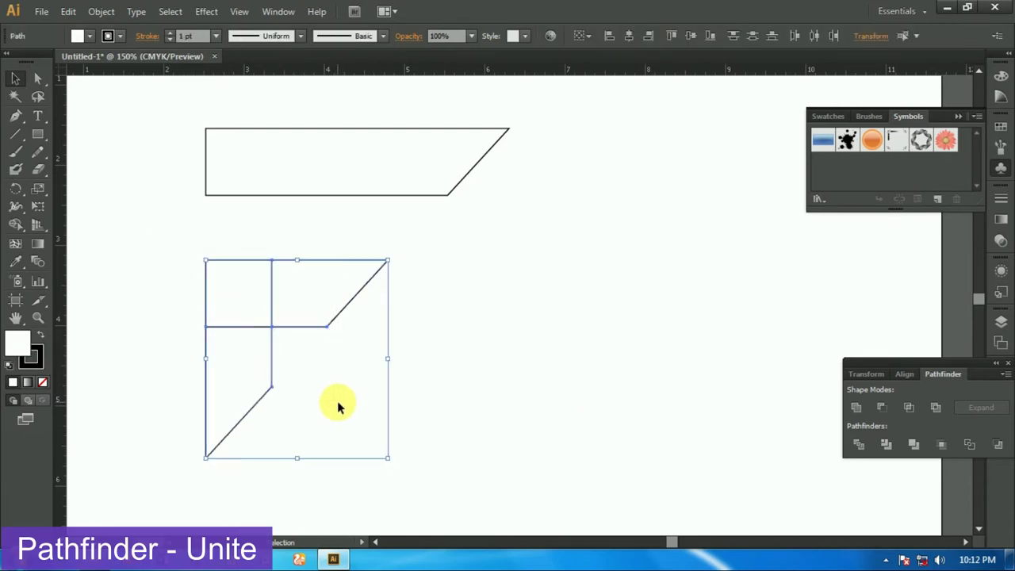
click(856, 408)
click(387, 394)
scroll(388, 394, up, 1)
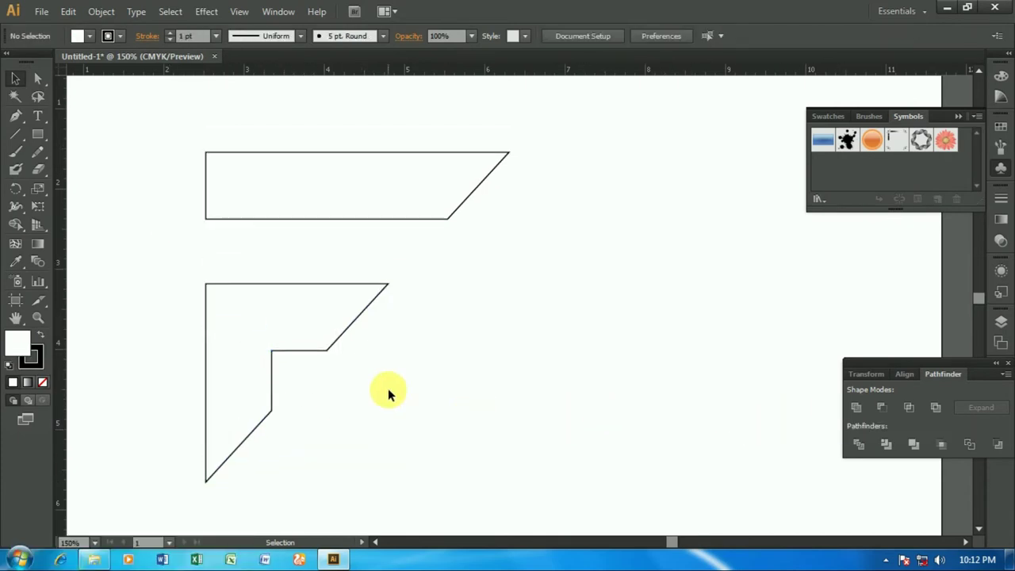
key(ctrl+minus)
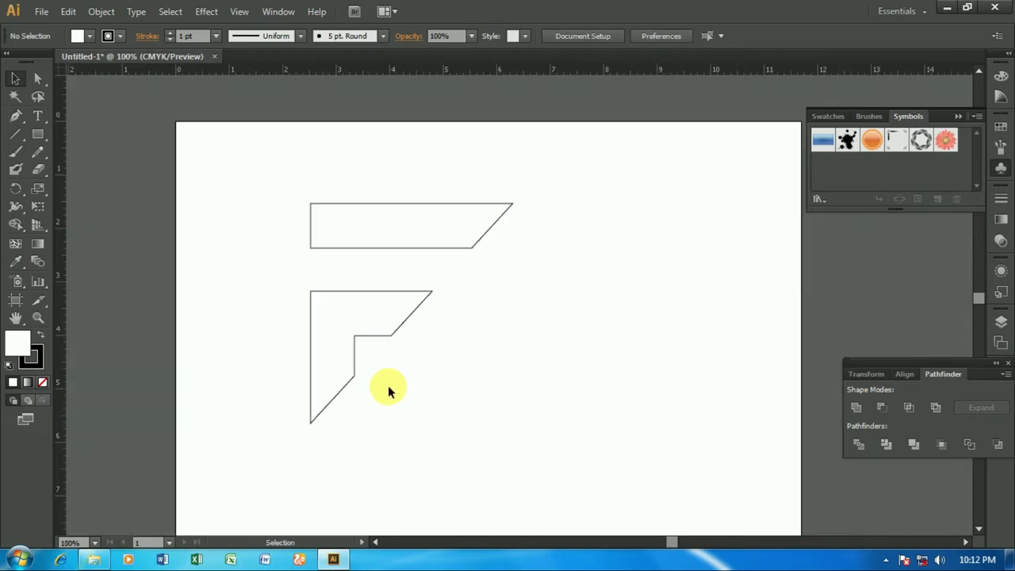
- Fill the slanted top bar dark blue with no stroke
scroll(392, 392, down, 3)
scroll(345, 228, up, 1)
click(352, 168)
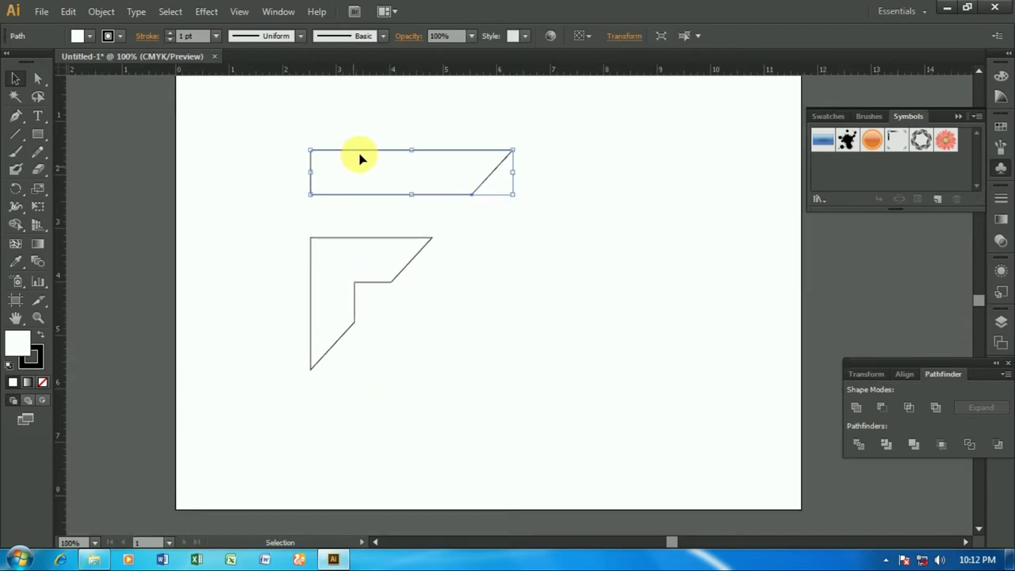
click(89, 37)
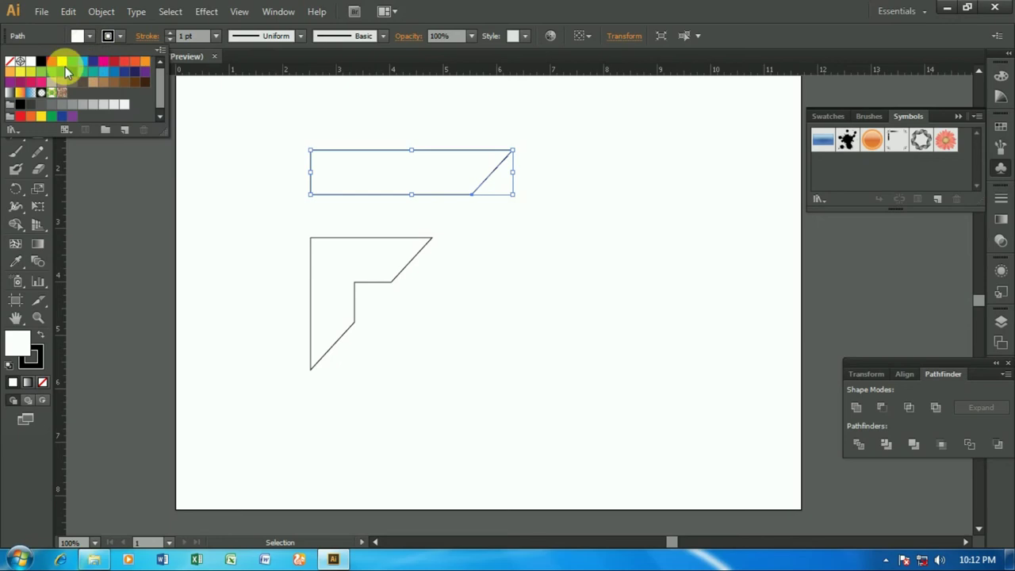
click(93, 62)
click(118, 36)
click(324, 267)
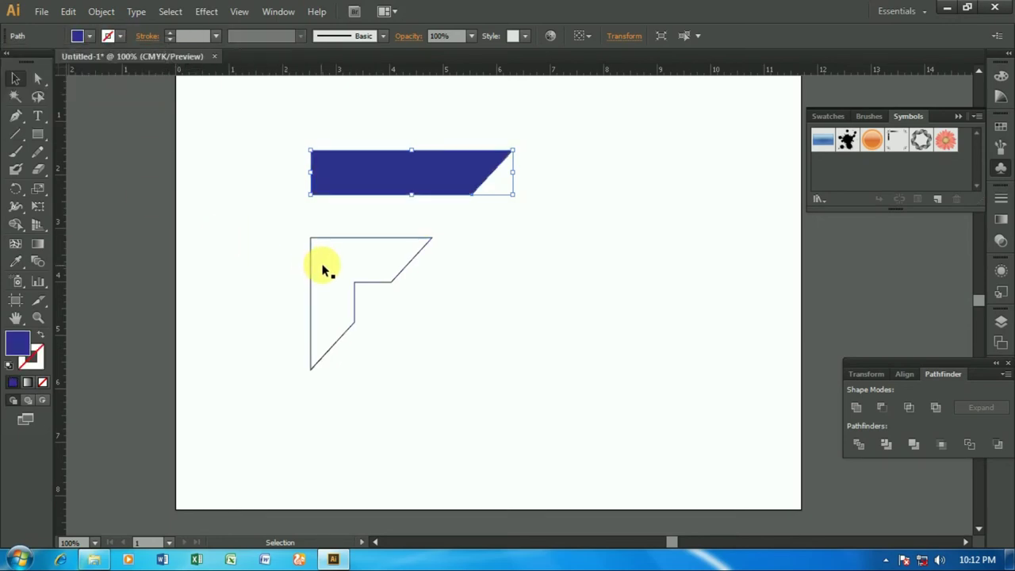
- Fill the lower corner shape light blue with no stroke
click(312, 239)
click(91, 39)
click(79, 65)
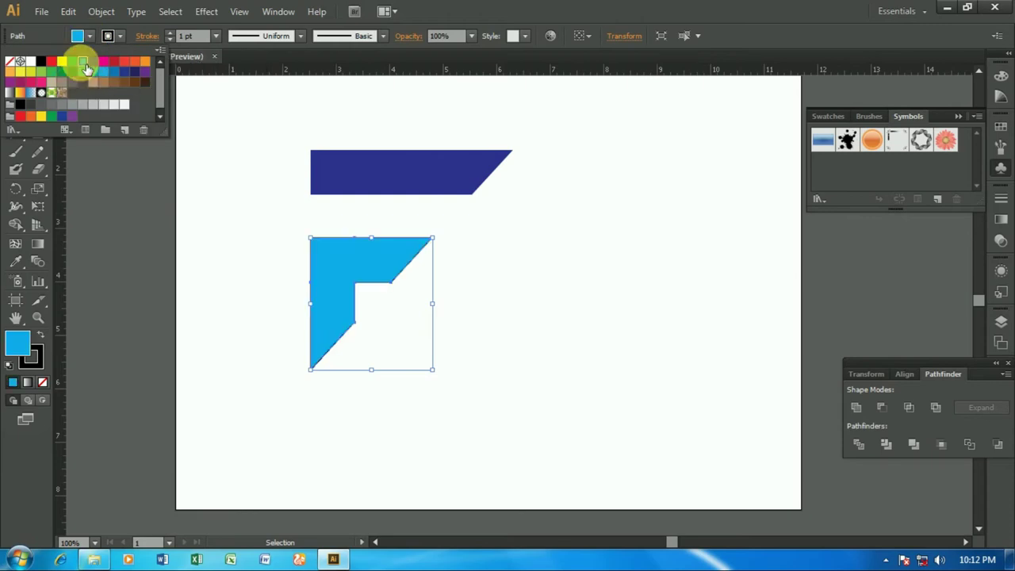
click(119, 41)
click(23, 63)
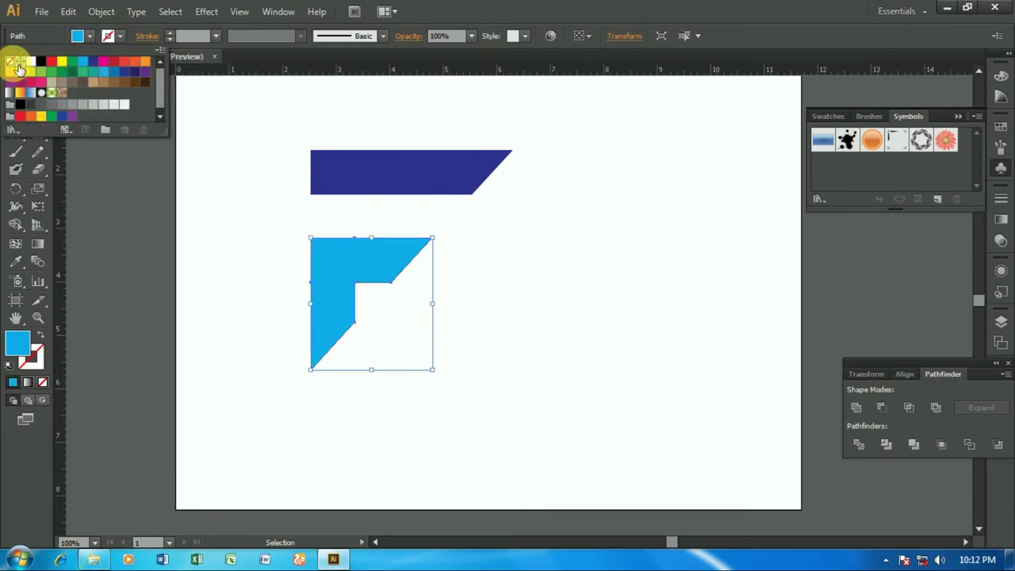
click(256, 241)
- Select both logo shapes and group them
scroll(340, 318, up, 1)
scroll(339, 317, up, 1)
drag(256, 170, 476, 424)
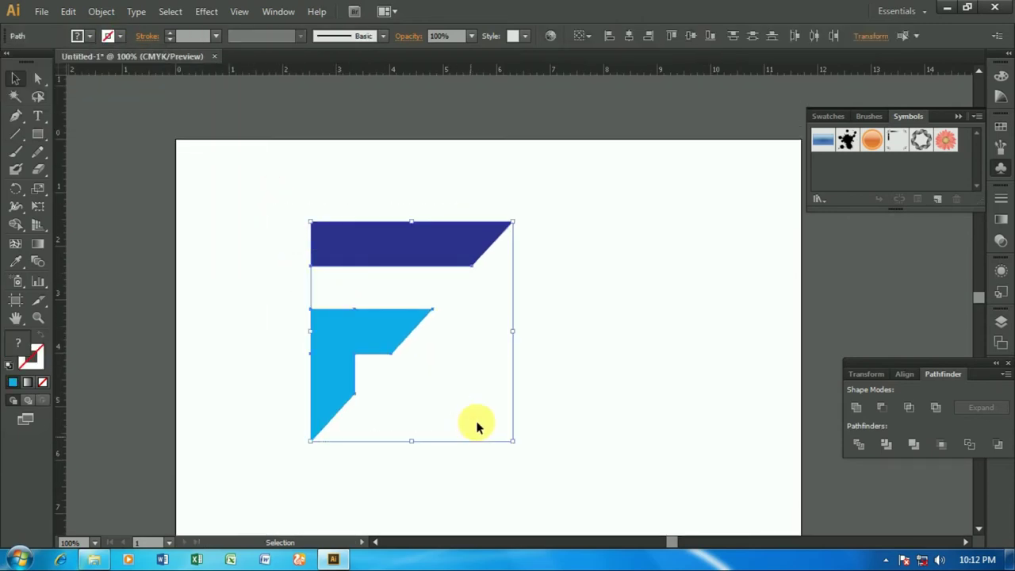
scroll(476, 416, down, 2)
key(a)
key(v)
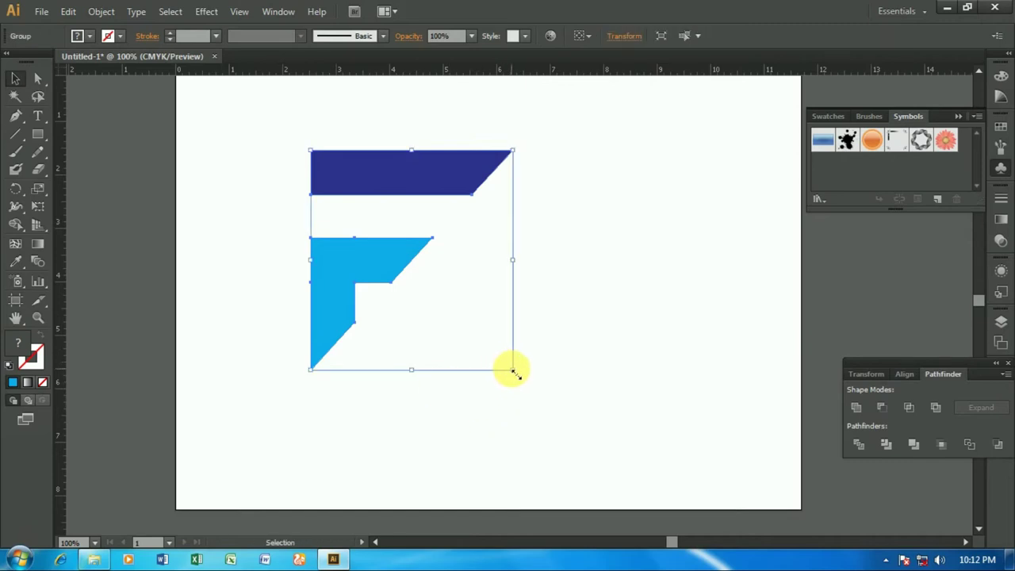
- Shrink the grouped F and move it toward the top-left
drag(512, 369, 480, 333)
drag(392, 265, 330, 216)
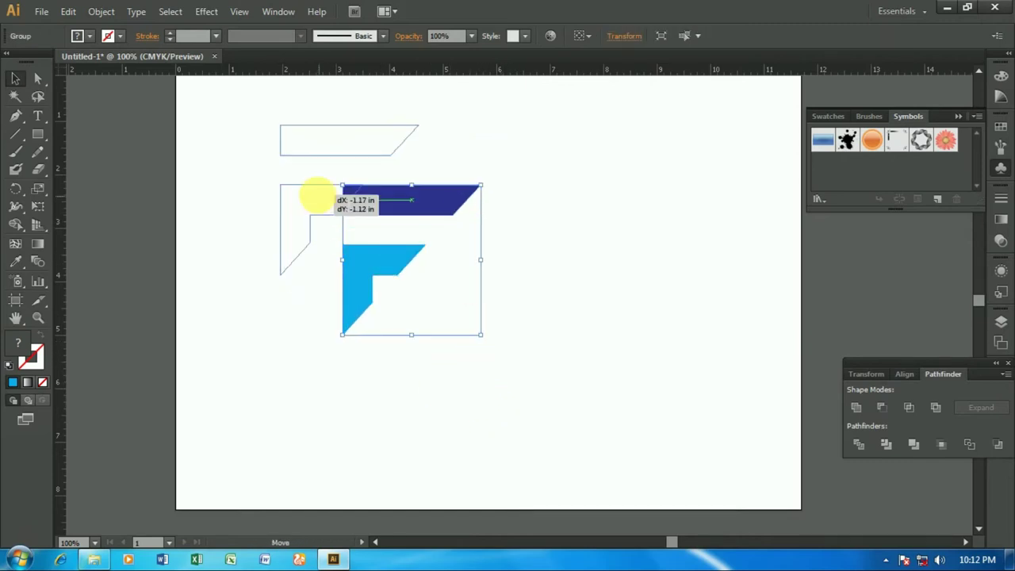
scroll(320, 257, up, 1)
drag(321, 262, 306, 240)
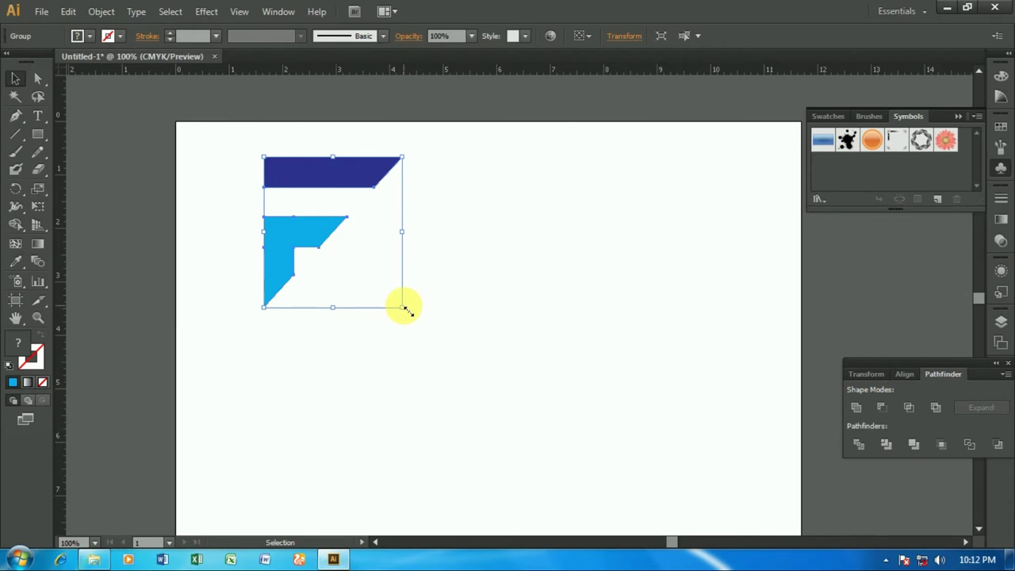
drag(404, 308, 390, 294)
click(417, 330)
- Type 'LOGO NAME' below the F in Arial Bold Italic at 36 pt
click(39, 117)
click(233, 336)
click(701, 35)
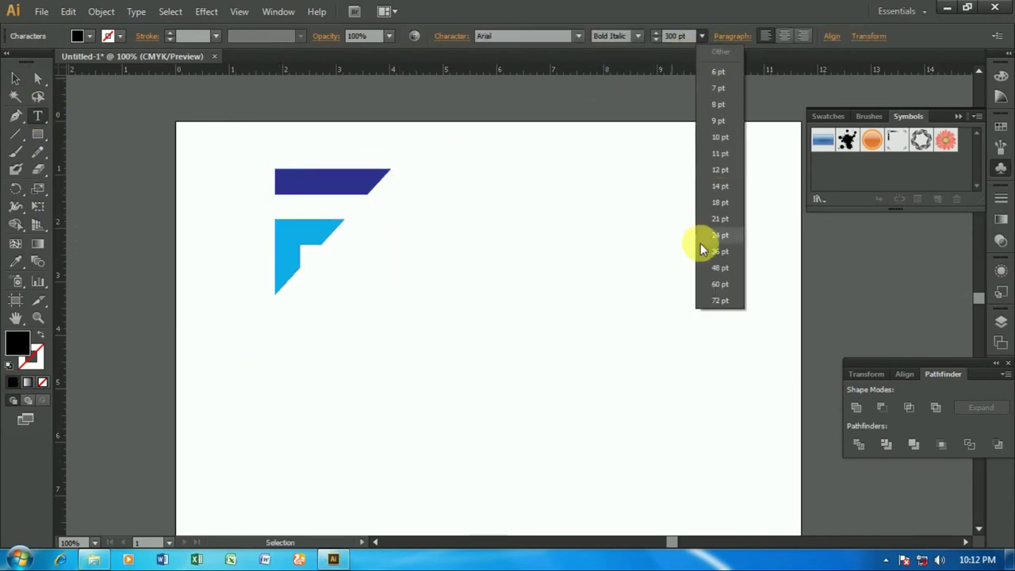
click(718, 252)
text(LOGO N)
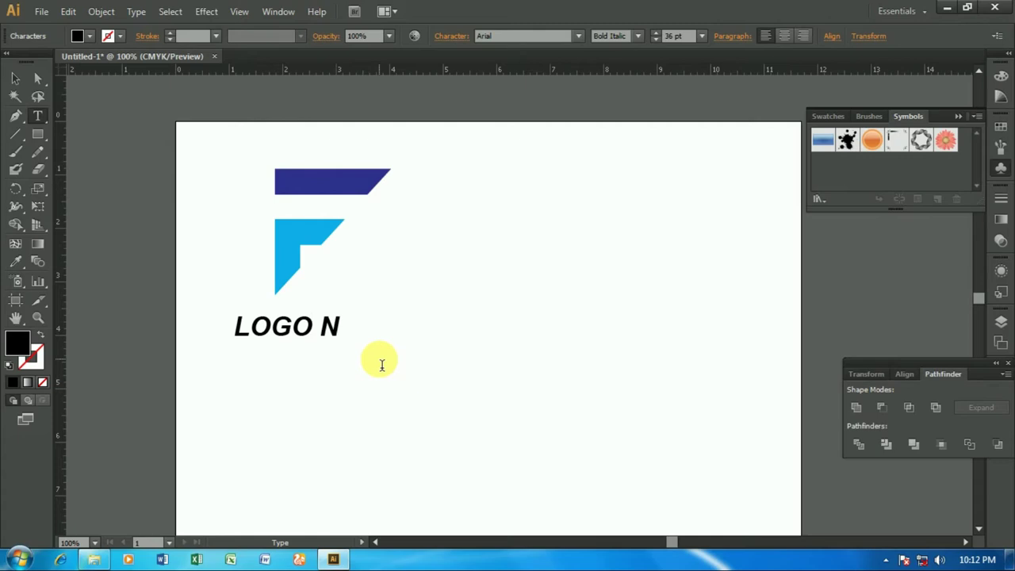
text(AME)
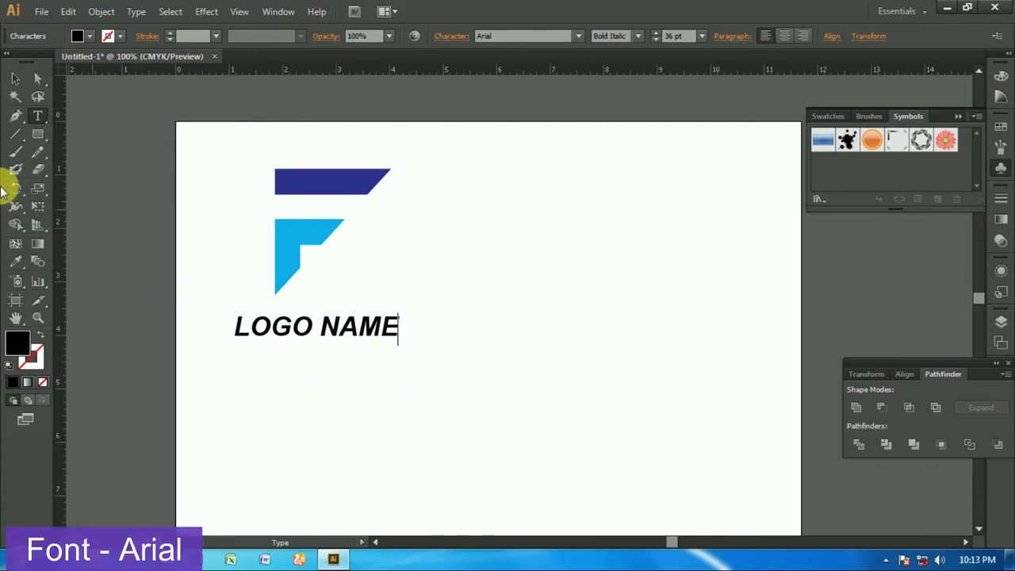
- Change LOGO NAME's font style to Arial Regular
click(15, 77)
click(635, 36)
click(627, 52)
click(636, 36)
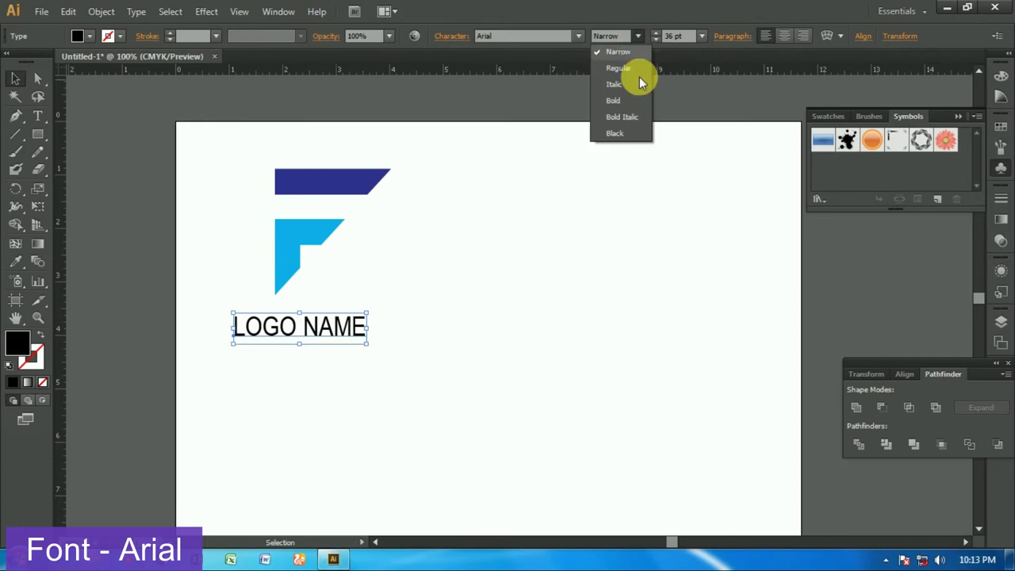
click(628, 70)
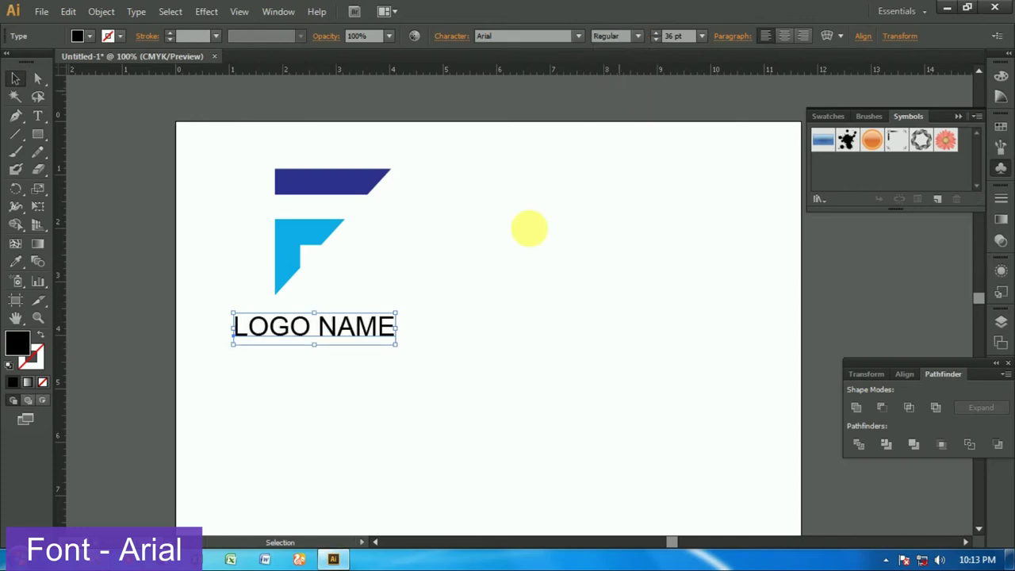
- Enlarge LOGO NAME to 48 pt and shift it up-left
drag(319, 329, 304, 316)
click(702, 35)
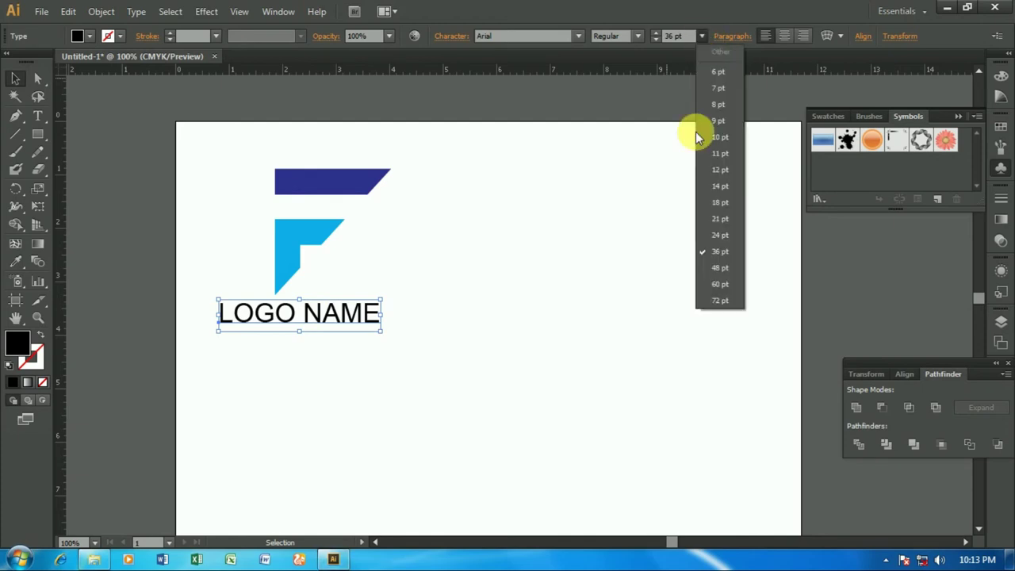
click(720, 267)
mouse_move(344, 292)
mouse_down()
mouse_move(307, 303)
mouse_move(361, 315)
mouse_up()
click(459, 300)
- Fine-tune LOGO NAME's position so it sits centred under the F
click(484, 309)
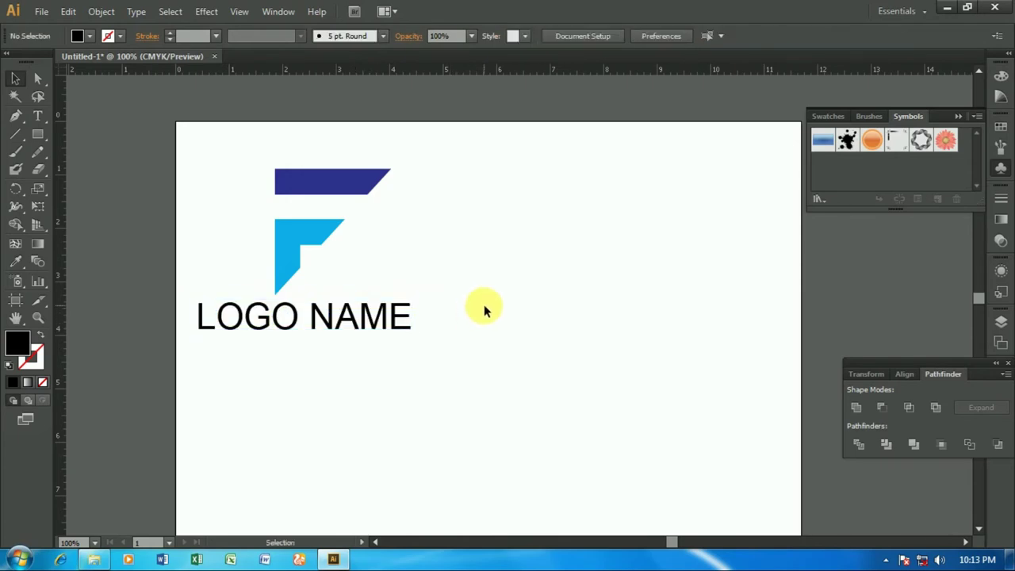
drag(322, 313, 347, 312)
click(523, 273)
drag(397, 322, 385, 322)
click(553, 318)
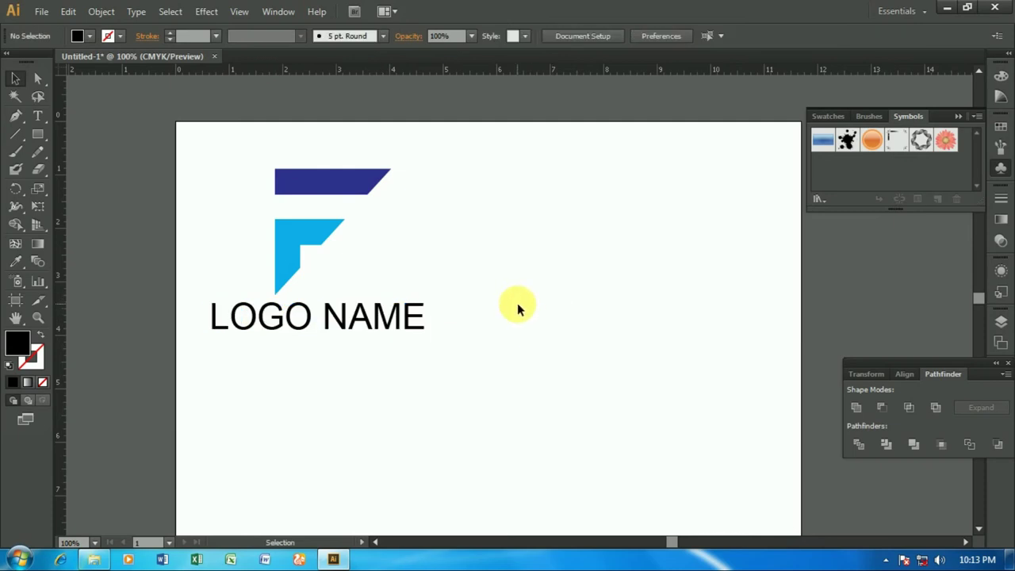
drag(385, 320, 380, 320)
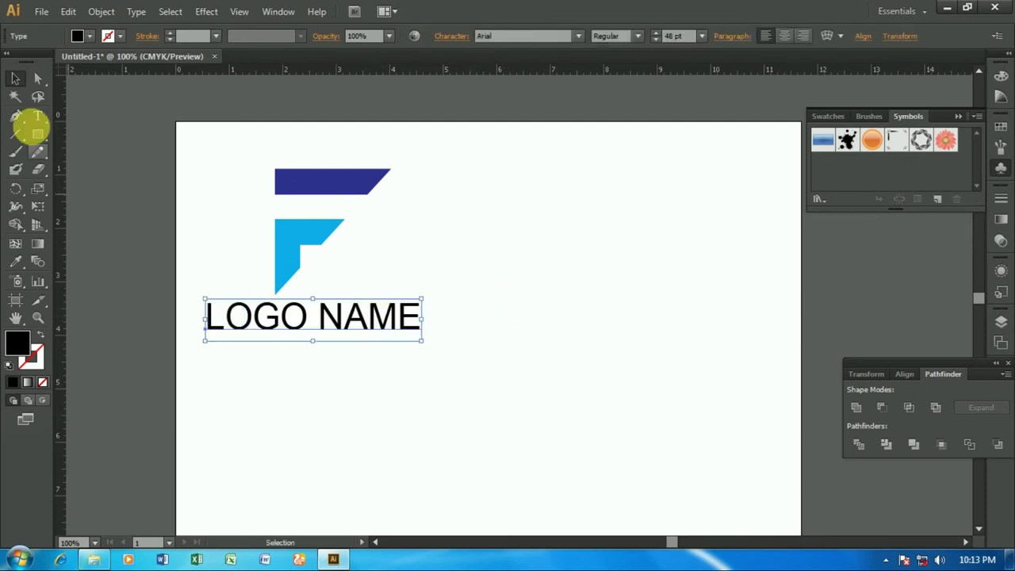
- Type 'SLOGAN' at 24 pt with tracking set to 1000
click(37, 117)
text(SLOGAN)
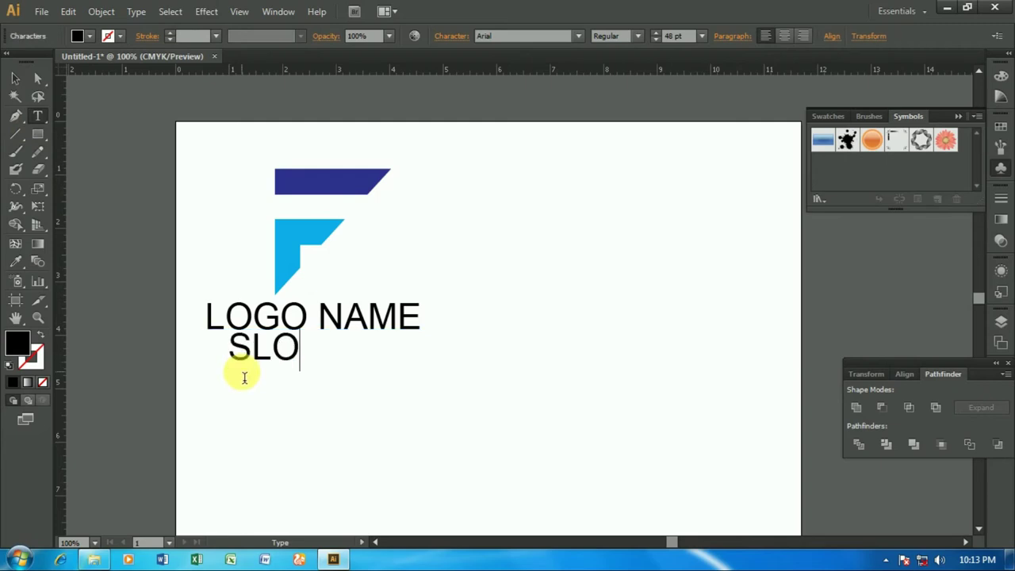
click(16, 79)
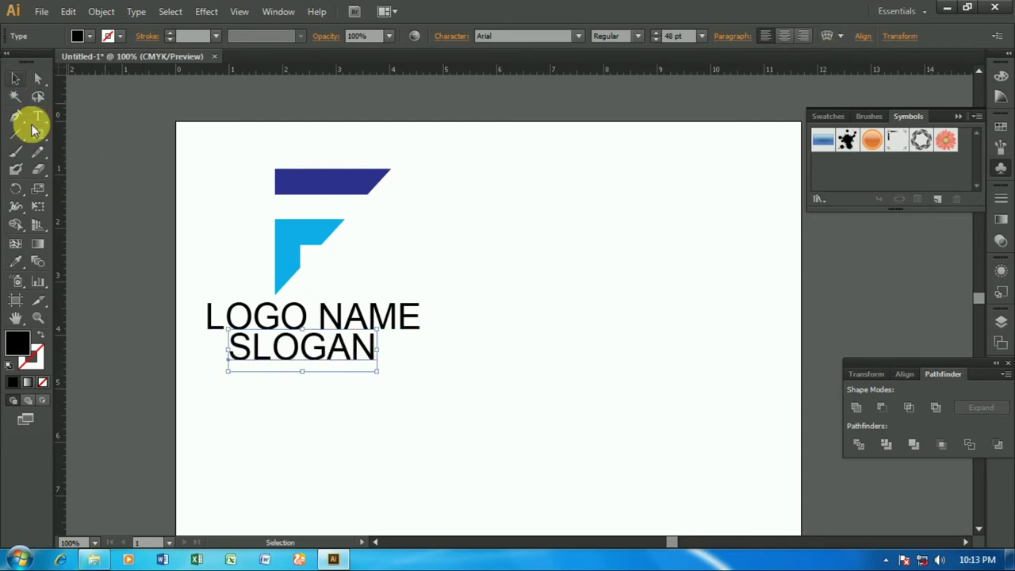
click(703, 38)
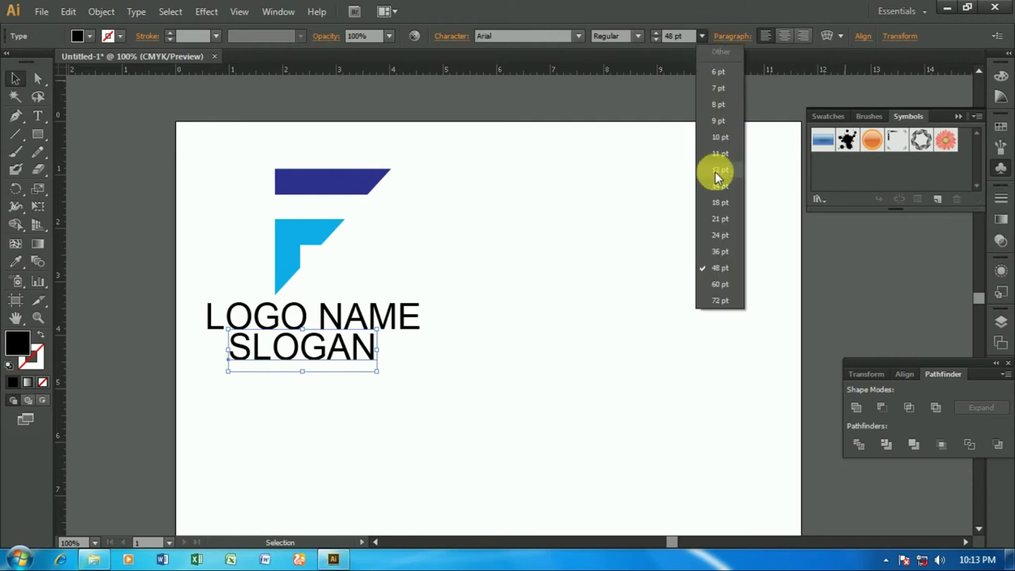
click(720, 239)
click(448, 36)
text(1000)
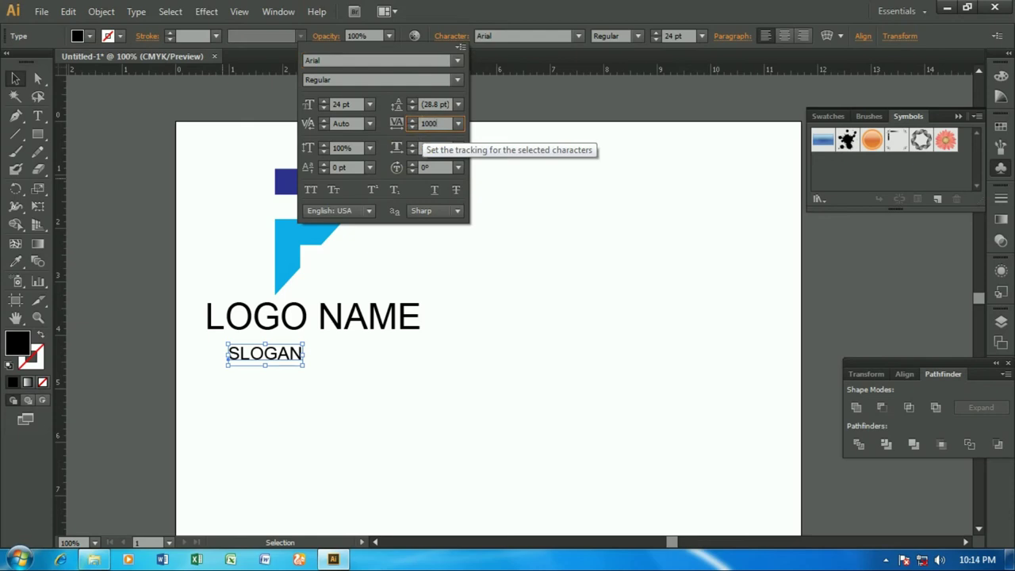
key(Return)
- Centre the SLOGAN line beneath LOGO NAME
mouse_move(289, 346)
mouse_down()
mouse_move(266, 338)
mouse_move(326, 356)
mouse_up()
click(320, 381)
click(448, 396)
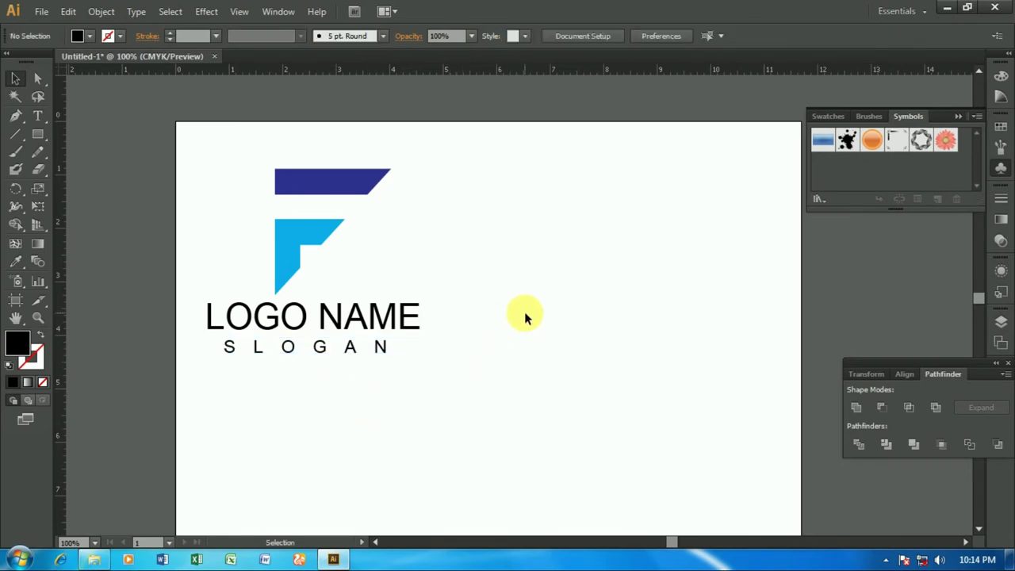
scroll(548, 313, down, 1)
- Slightly shrink the full logo, then place a copy to its right
scroll(548, 313, up, 1)
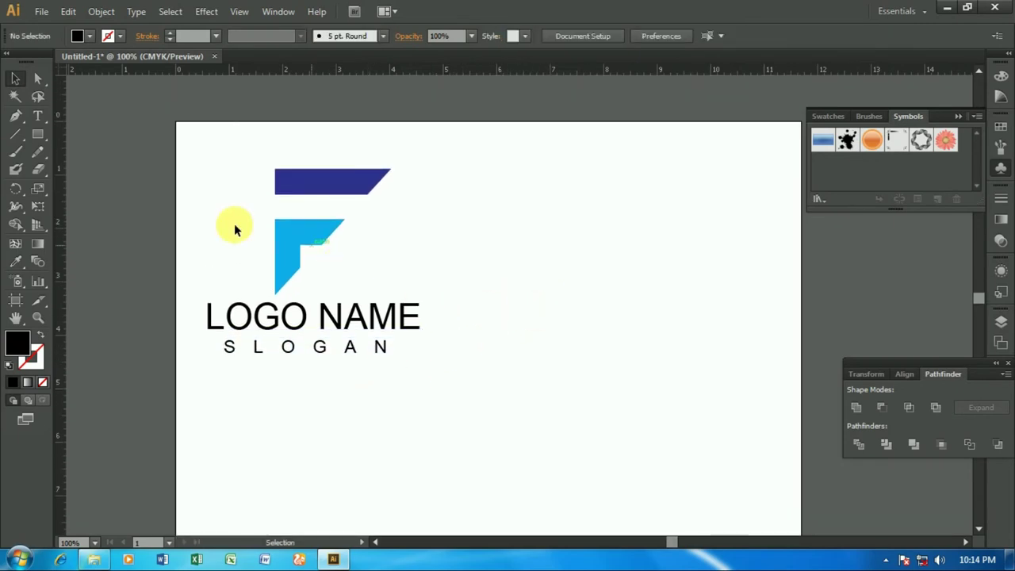
mouse_move(196, 147)
mouse_down()
mouse_move(468, 377)
mouse_move(412, 350)
mouse_up()
drag(304, 245, 304, 230)
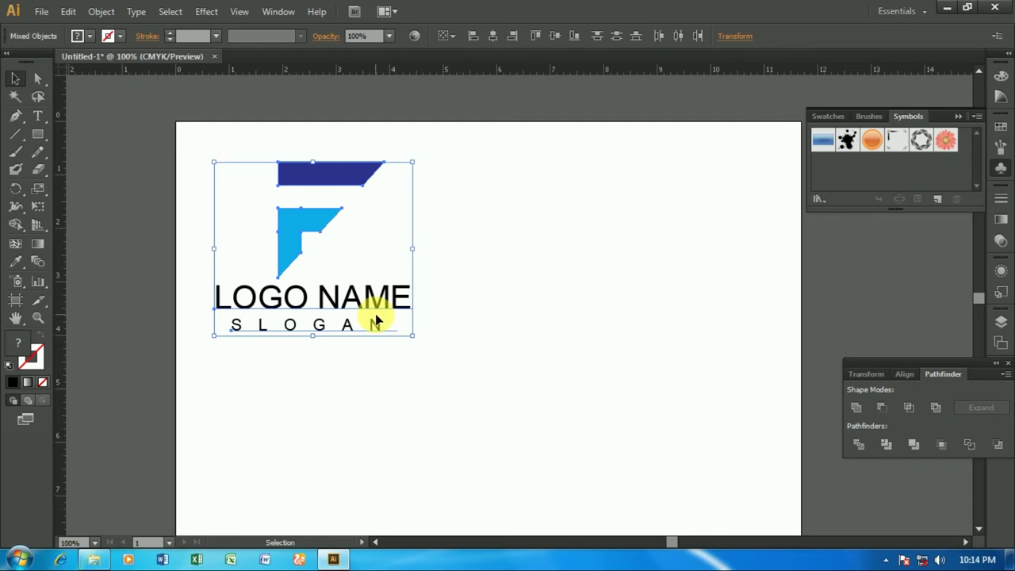
alt+drag(371, 311, 688, 320)
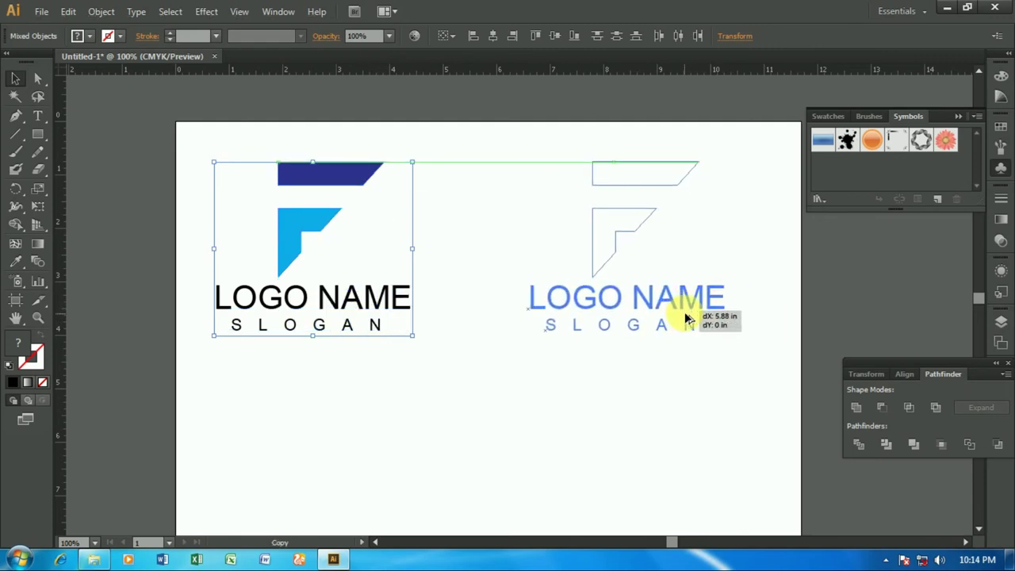
click(664, 383)
- Select both logos and Alt+Shift-drag a copy straight down into a second row
scroll(653, 363, down, 2)
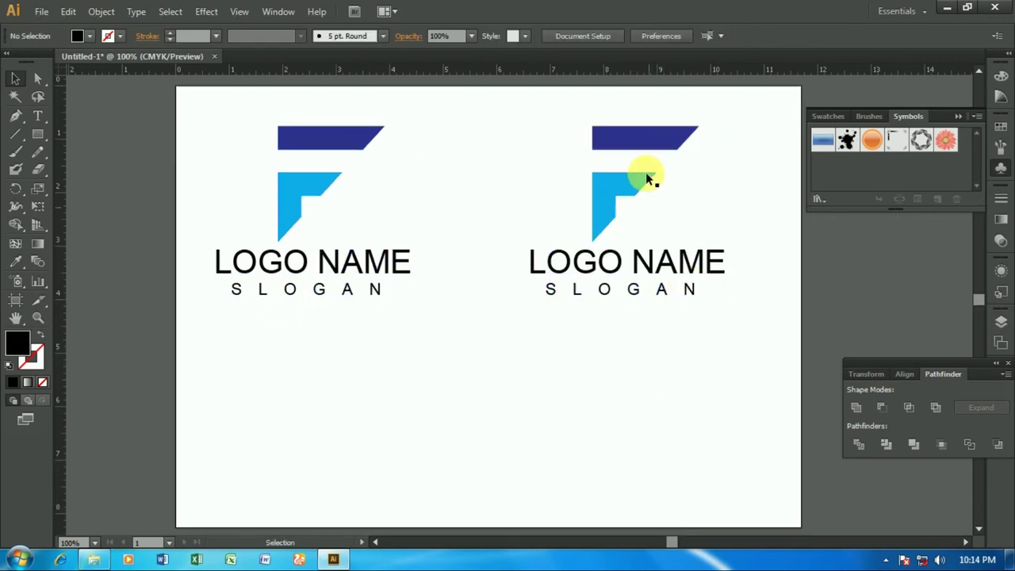
click(617, 198)
click(625, 291)
click(558, 336)
drag(228, 136, 430, 291)
click(419, 378)
mouse_move(228, 159)
mouse_down()
mouse_move(730, 320)
mouse_move(703, 492)
mouse_up()
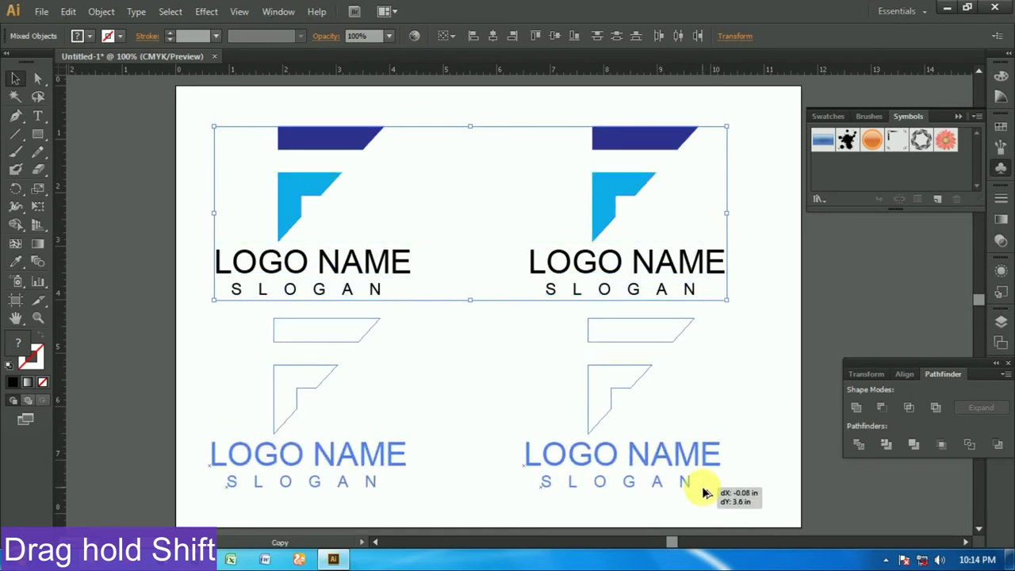
drag(704, 492, 709, 483)
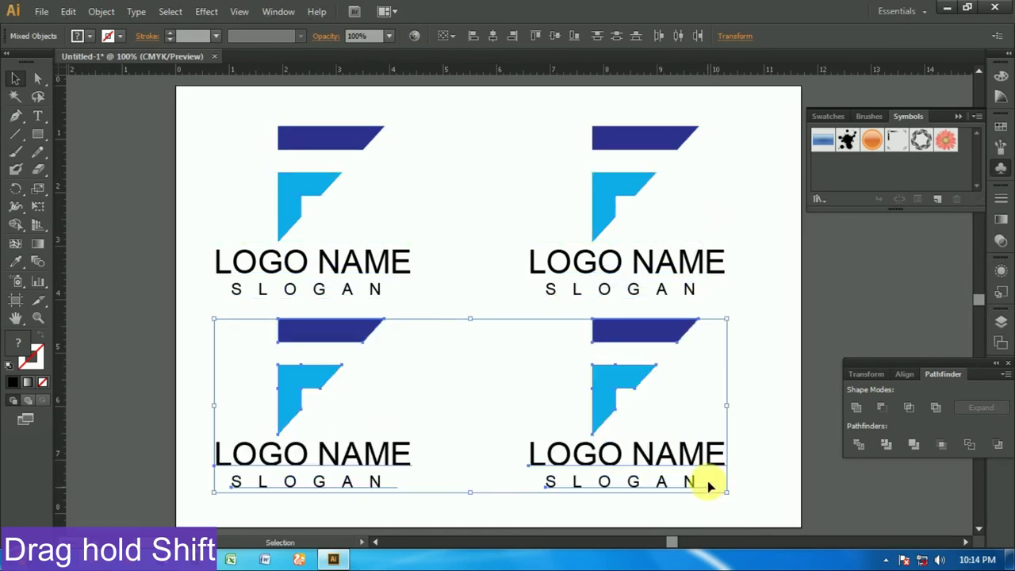
scroll(760, 389, down, 1)
click(760, 388)
scroll(760, 388, up, 1)
- Ungroup the top-right logo copy and fill its top bar black
click(630, 184)
right_click(631, 181)
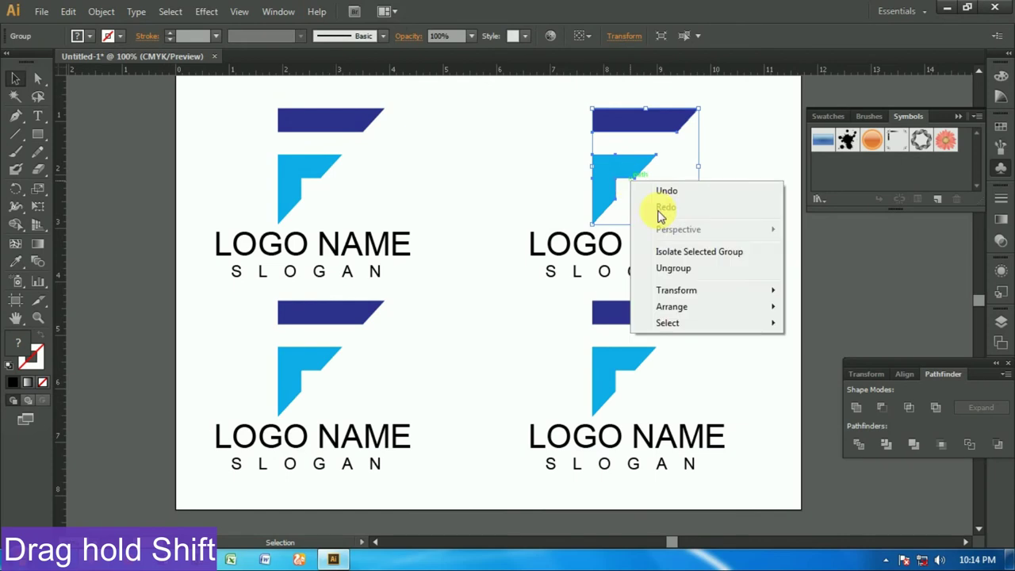
click(679, 269)
click(639, 120)
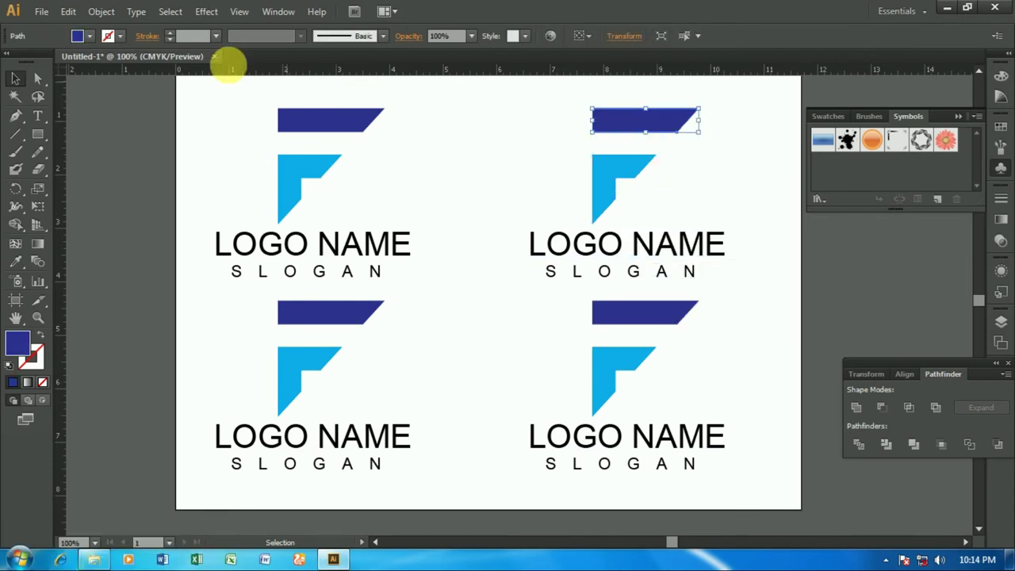
click(87, 38)
click(41, 61)
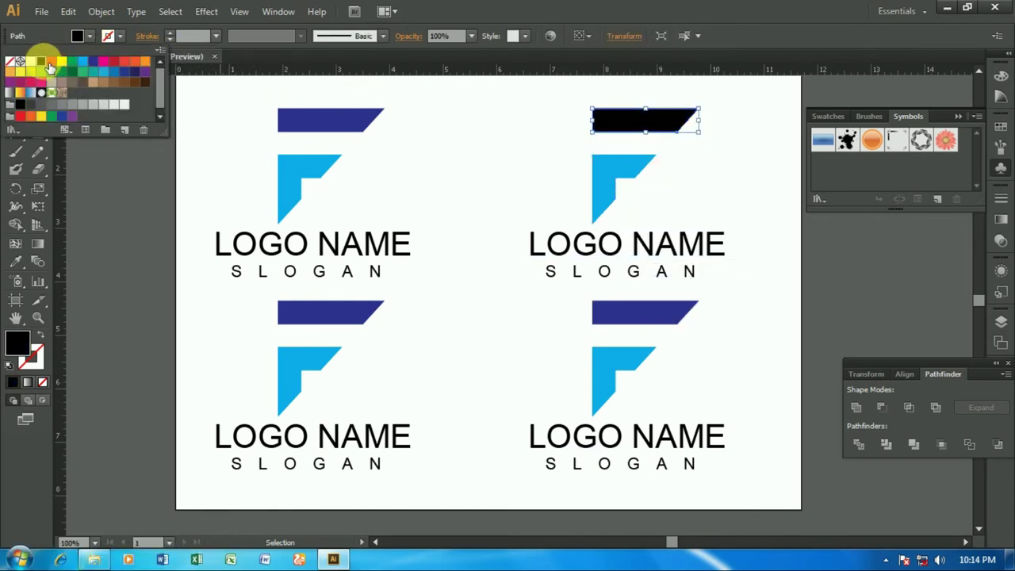
click(765, 193)
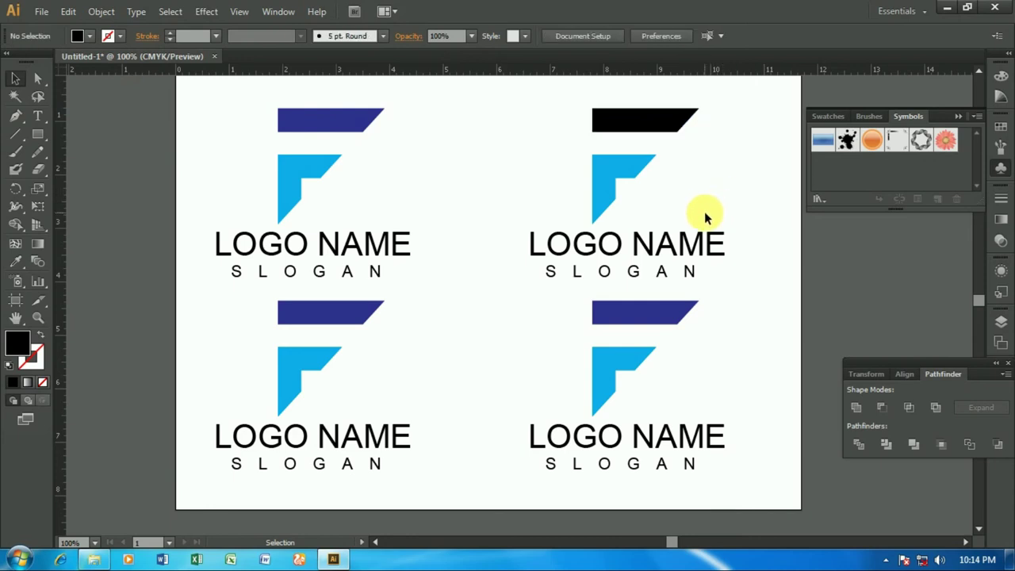
- Fill the top-right logo's F shape with green
click(638, 167)
click(87, 38)
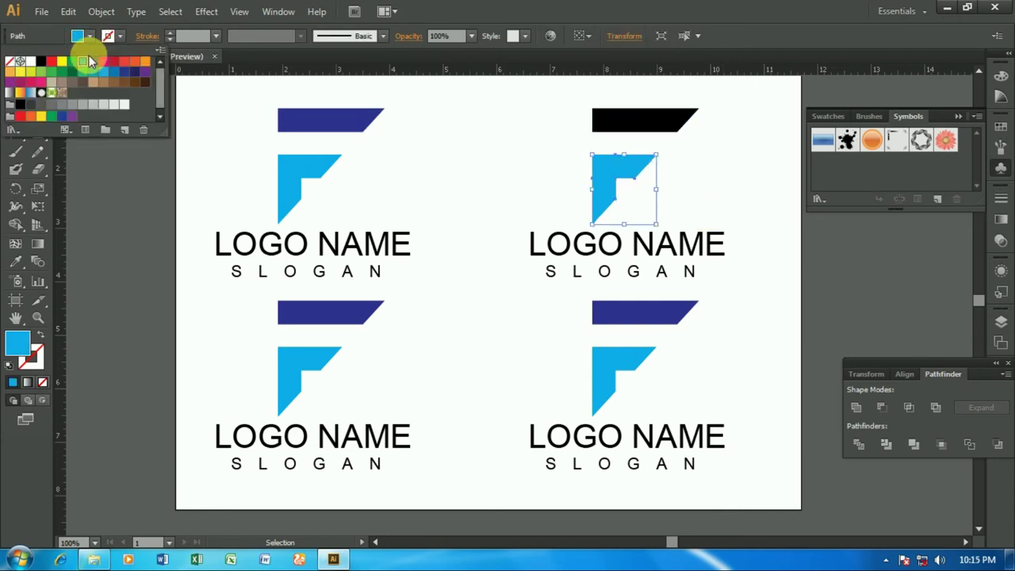
click(80, 64)
click(504, 227)
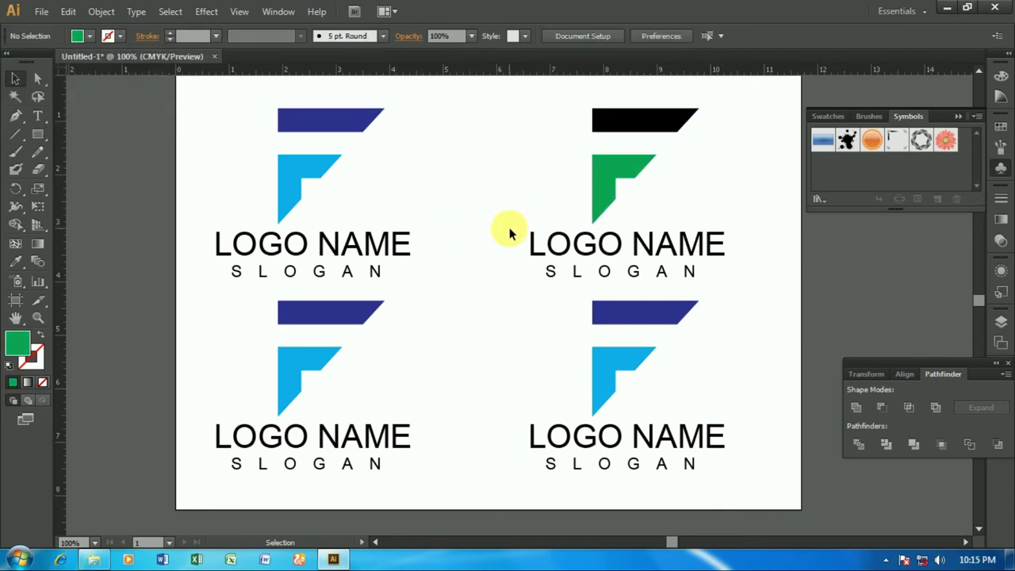
- Ungroup the bottom-left logo copy and fill its top bar orange
scroll(476, 270, down, 1)
click(356, 296)
scroll(349, 293, up, 2)
right_click(355, 351)
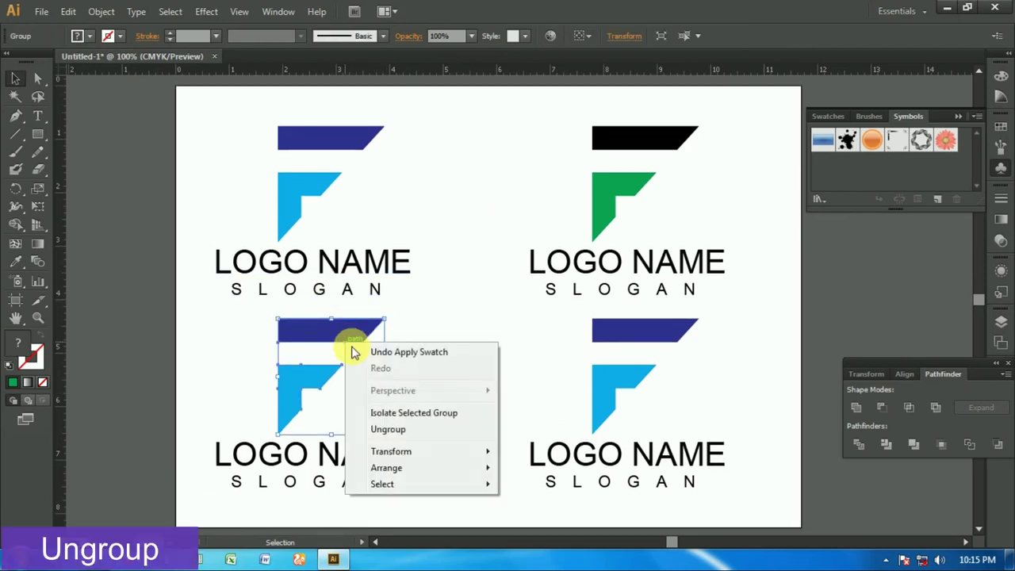
click(390, 429)
click(401, 367)
click(324, 326)
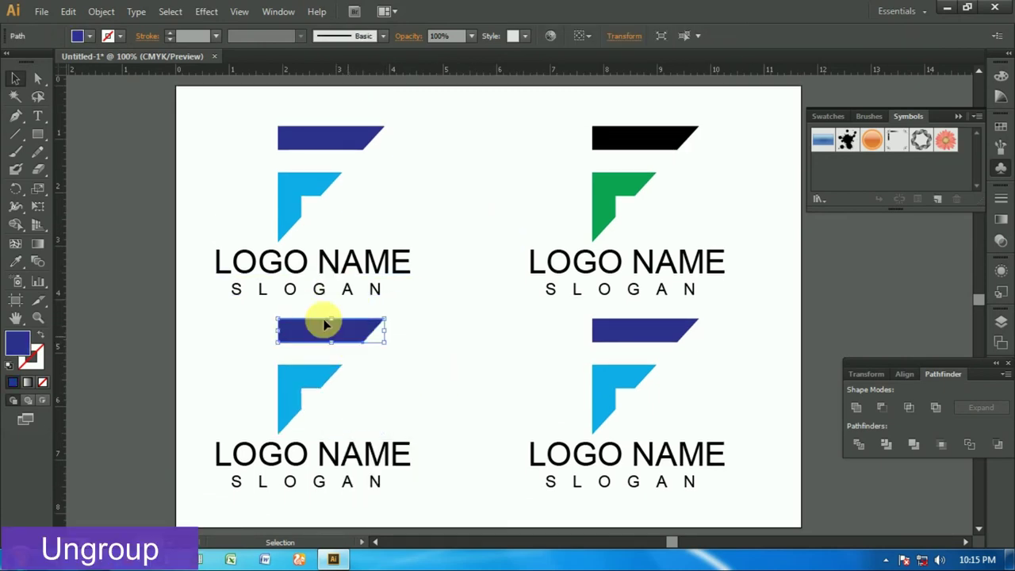
click(90, 37)
click(137, 61)
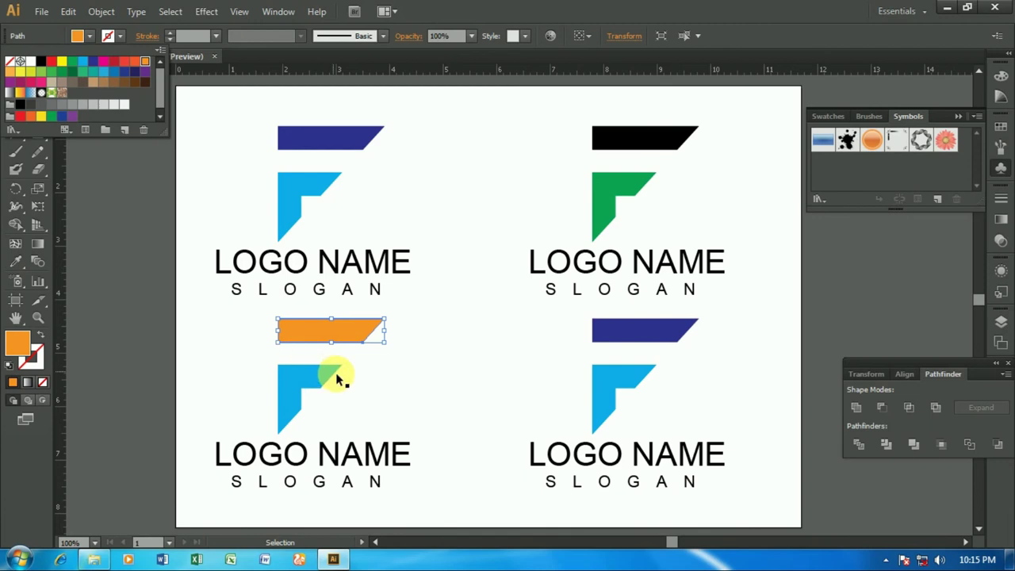
click(396, 386)
- Ungroup the bottom-right logo copy into separate parts
scroll(394, 377, down, 2)
scroll(394, 376, up, 1)
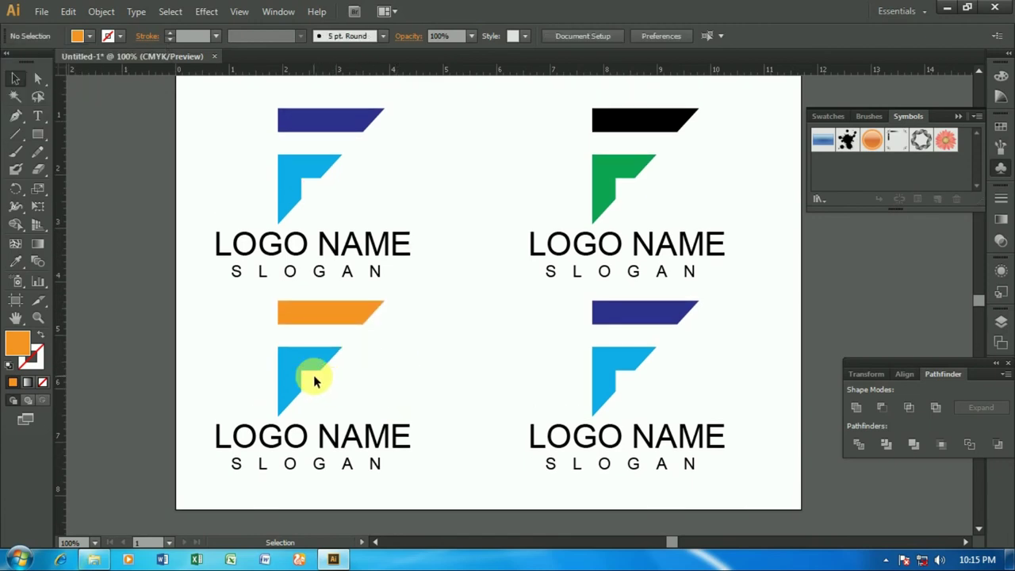
scroll(314, 374, up, 1)
click(603, 325)
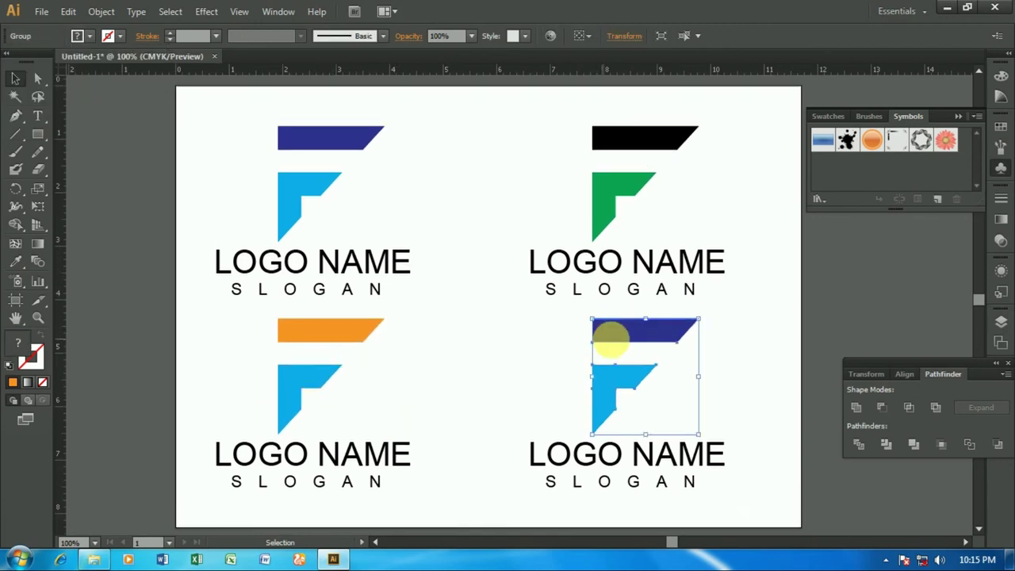
right_click(646, 365)
click(687, 447)
click(646, 423)
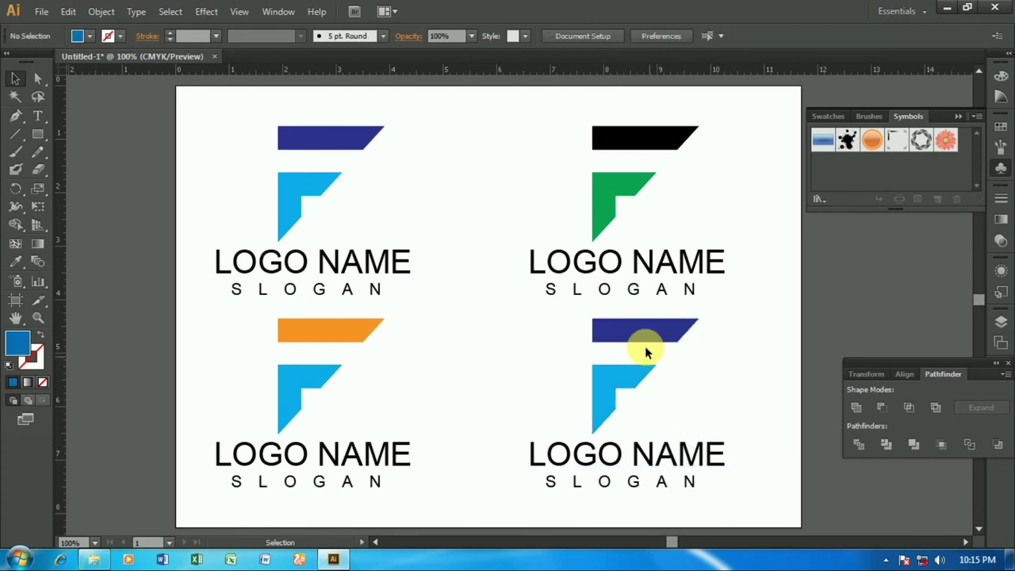
- Remove the outline from the bottom-right logo's top bar and fill it red
click(119, 36)
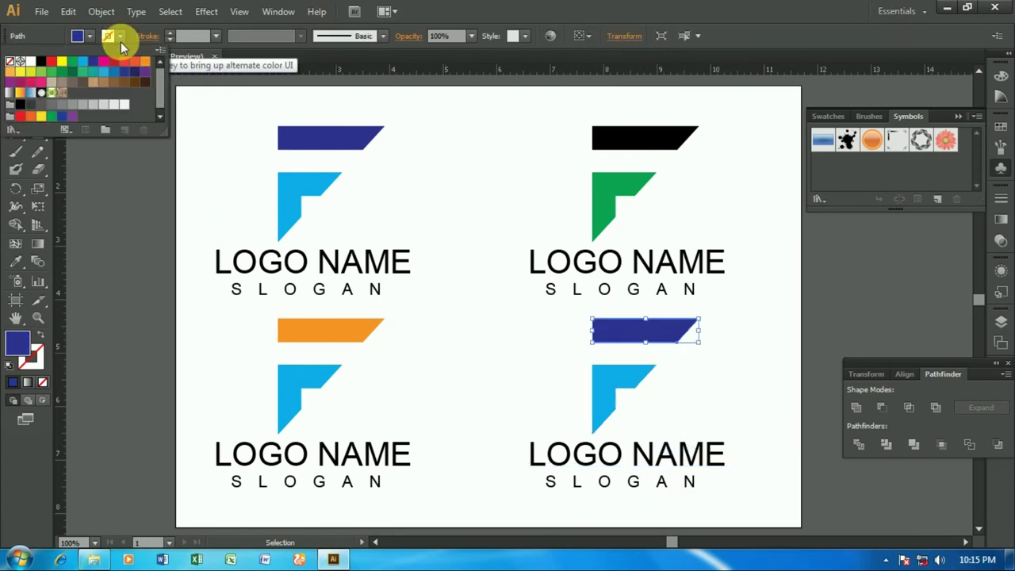
click(120, 63)
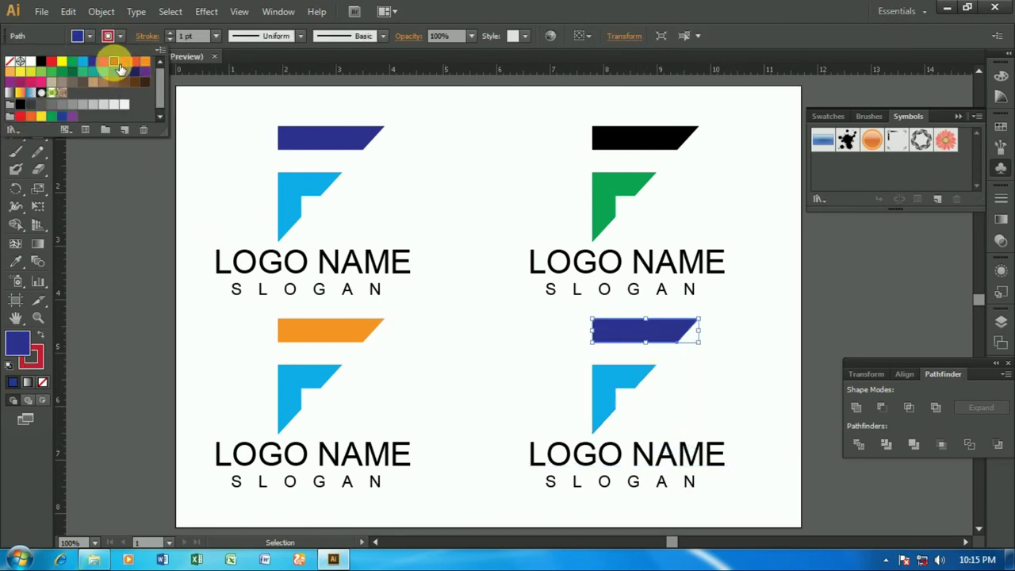
click(10, 61)
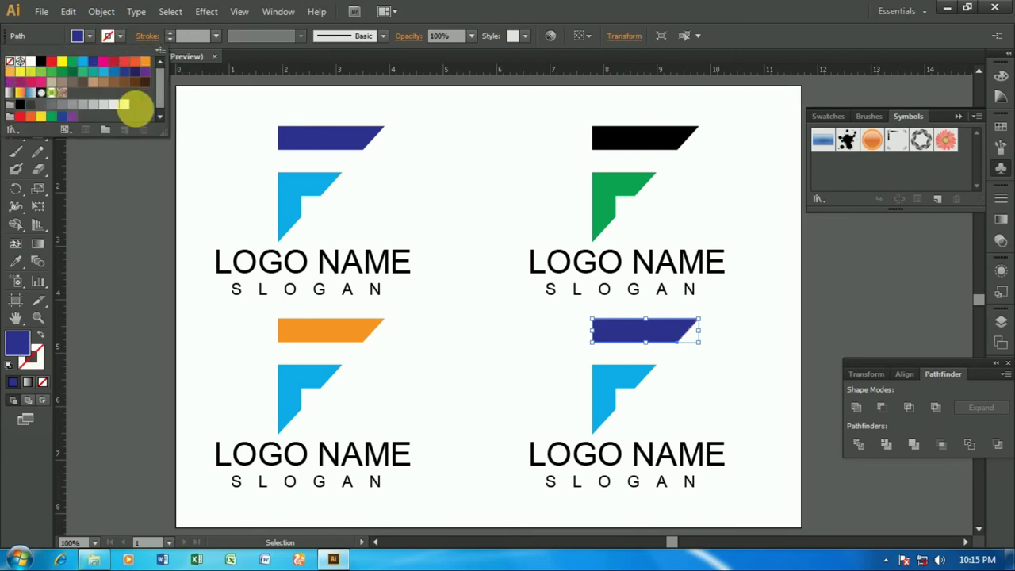
click(92, 37)
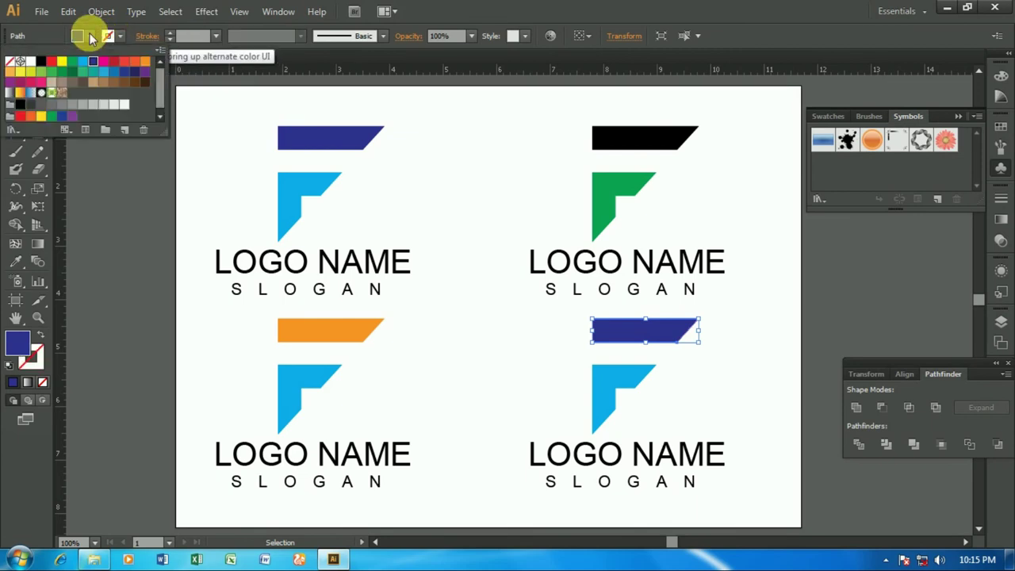
click(59, 63)
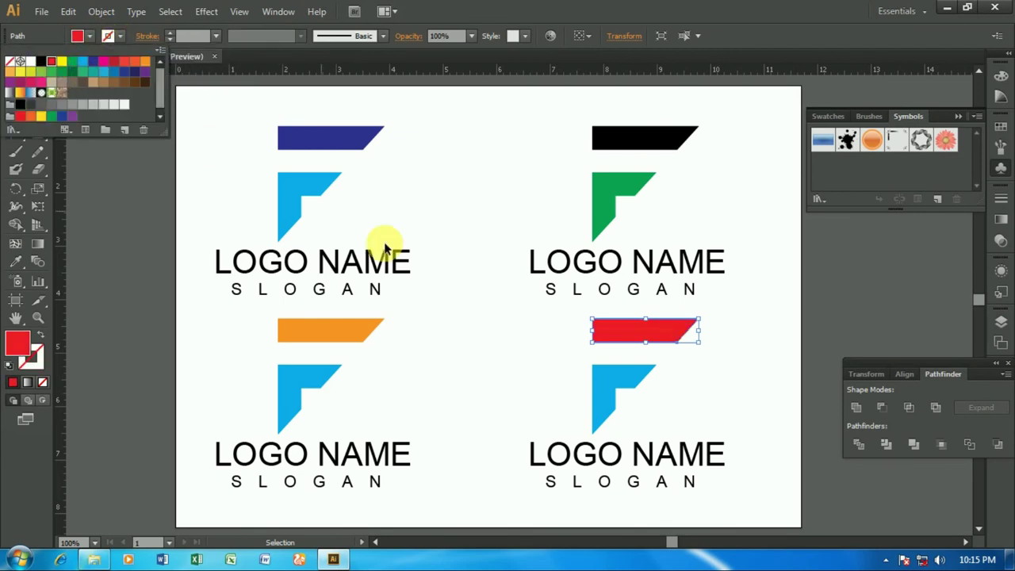
click(523, 361)
scroll(526, 358, down, 1)
scroll(525, 349, up, 1)
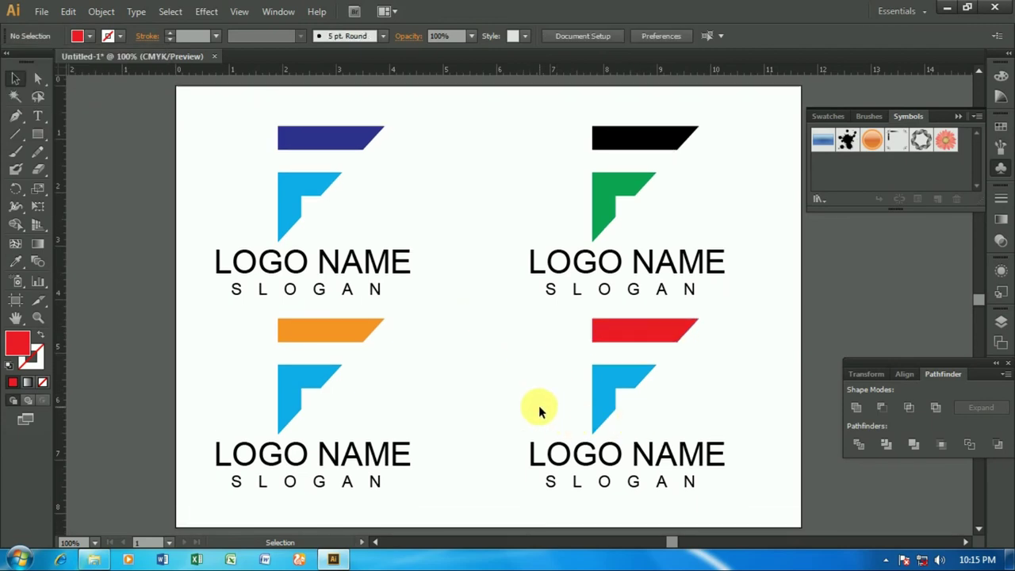
scroll(533, 404, up, 1)
scroll(533, 410, down, 1)
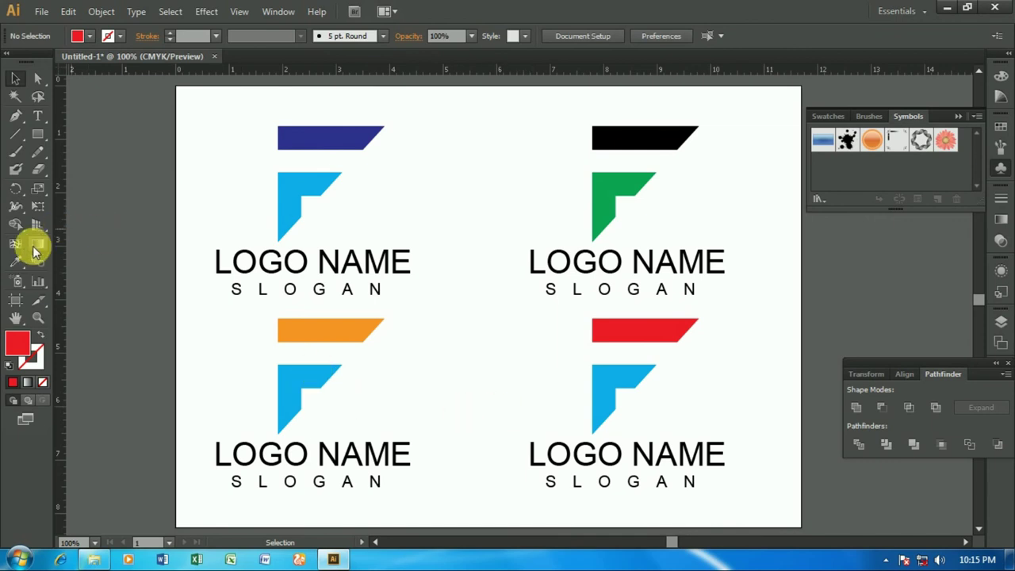
click(37, 317)
click(298, 198)
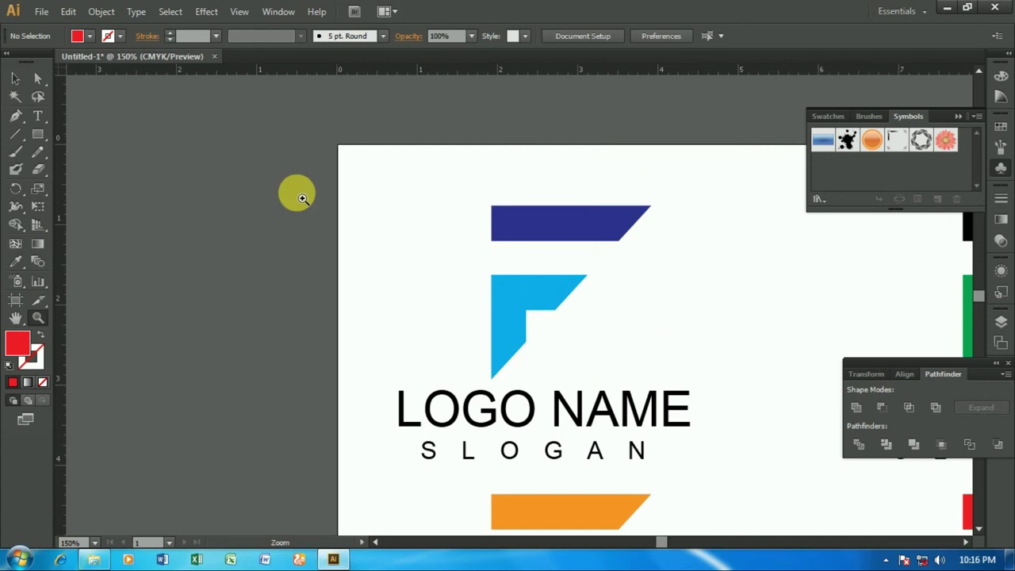
drag(619, 347, 341, 304)
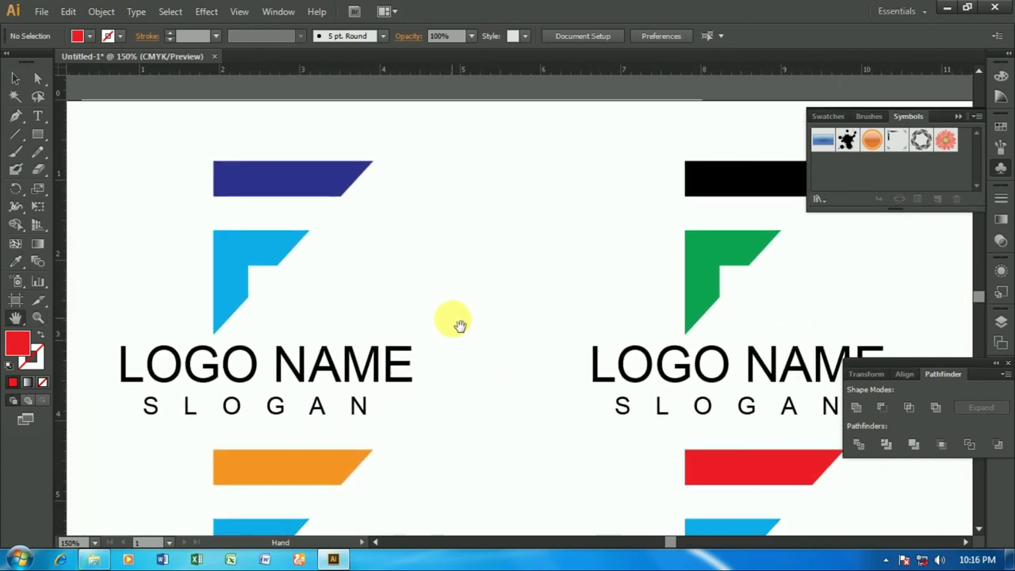
drag(459, 325, 357, 322)
drag(426, 319, 367, 309)
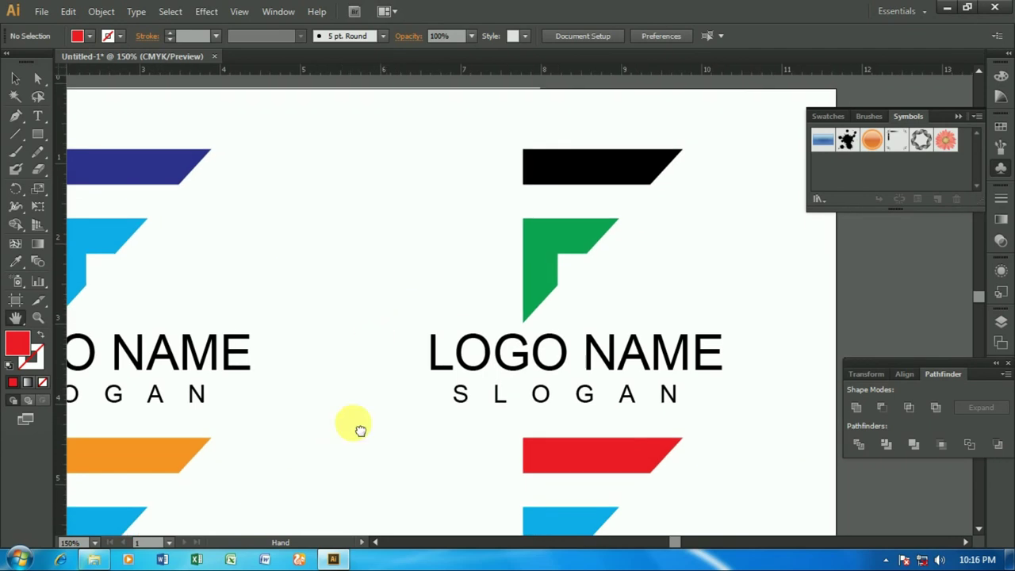
drag(360, 430, 378, 368)
mouse_move(407, 423)
mouse_down()
mouse_move(460, 369)
mouse_move(562, 356)
mouse_move(400, 351)
mouse_up()
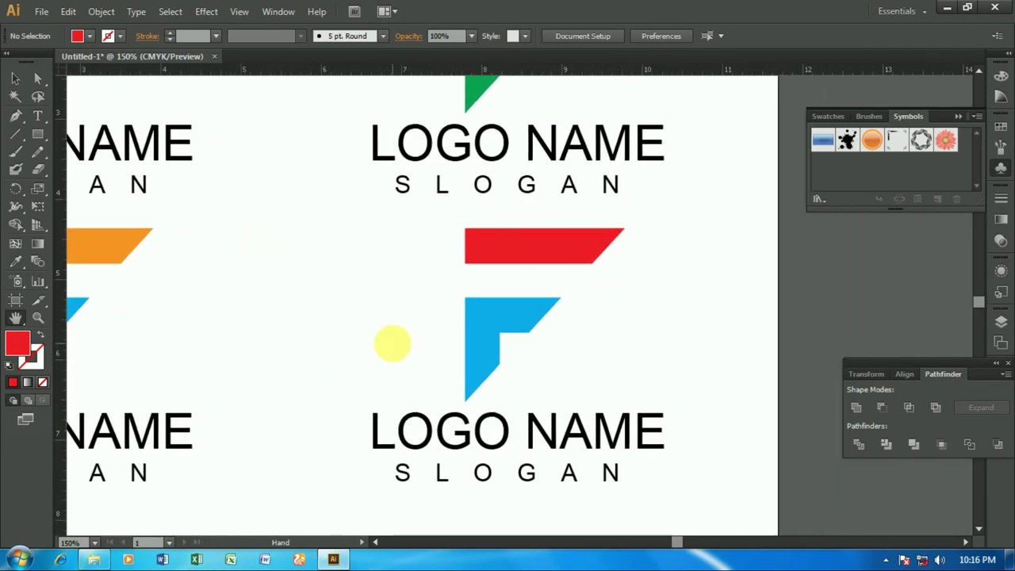
key(ctrl+0)
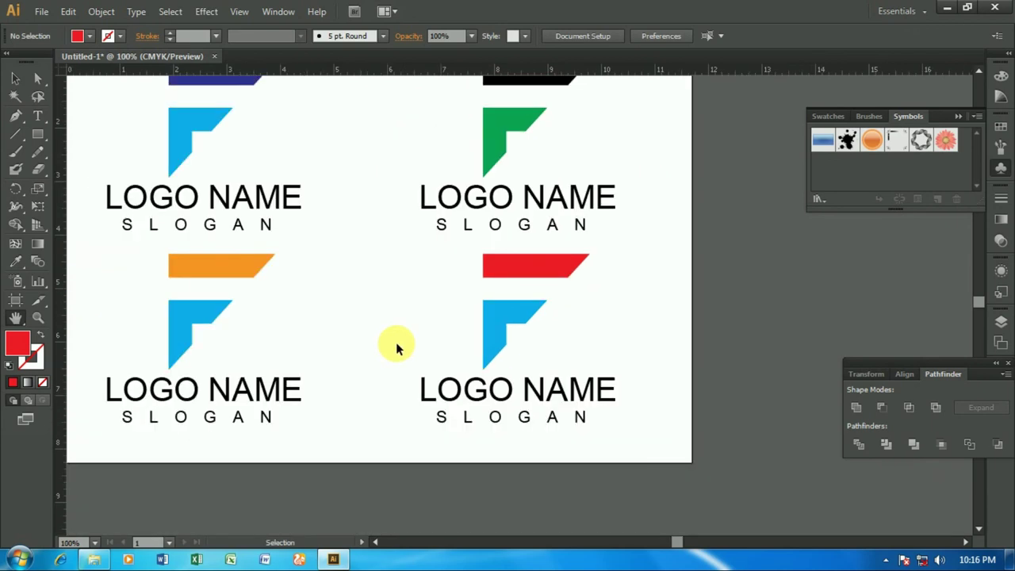